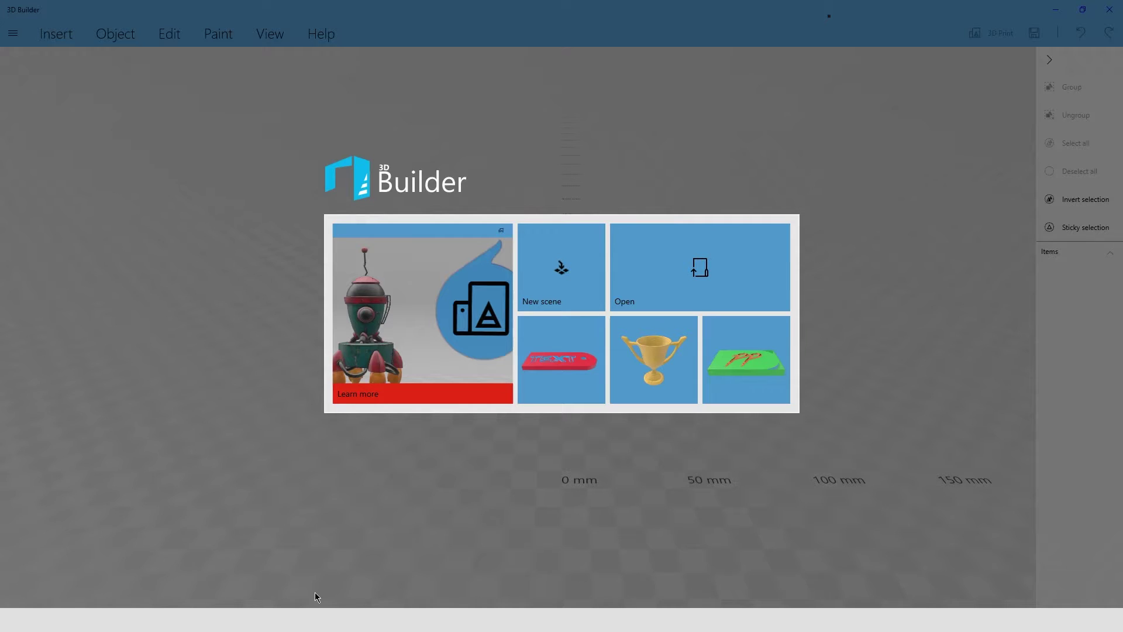
Switch from 3D Builder to the browser's Google results for 'thingiverse'.
{"action": "mouse_move", "coordinate": [297, 621]}
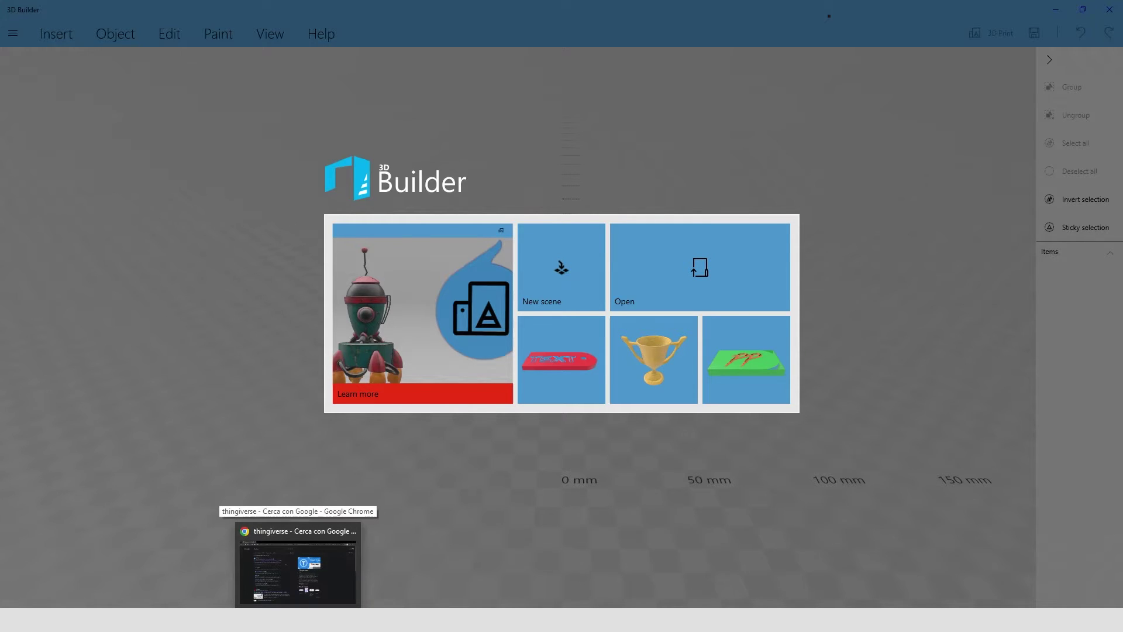
{"action": "left_click", "coordinate": [298, 565]}
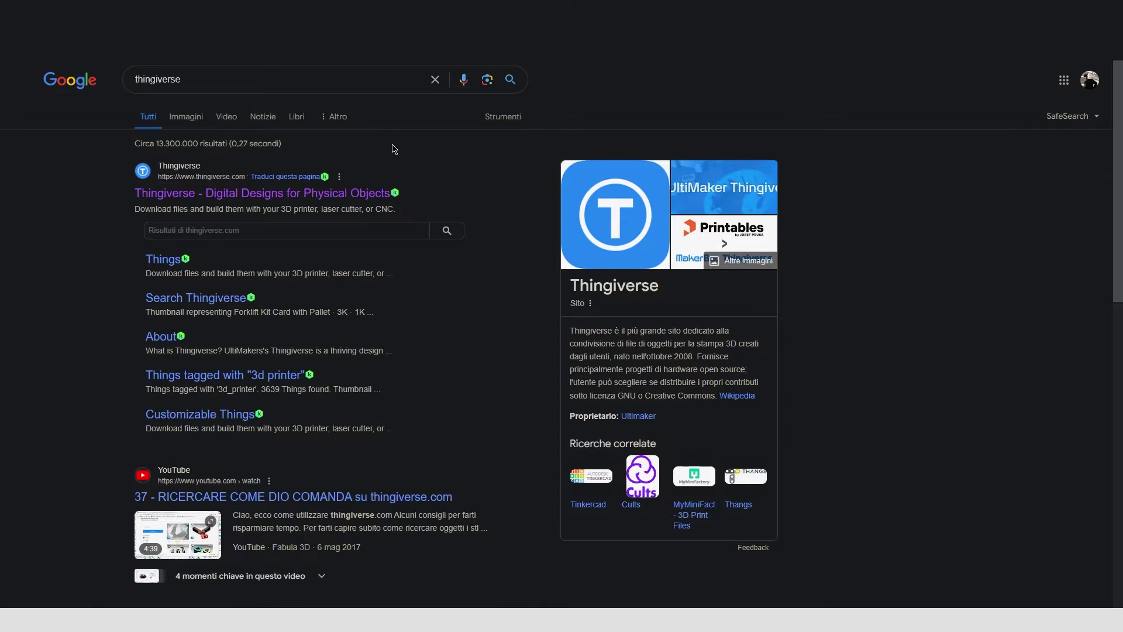
Go to Thingiverse and open the Simple magnetic screw tray for ikea Skadis listing.
{"action": "left_click", "coordinate": [358, 200]}
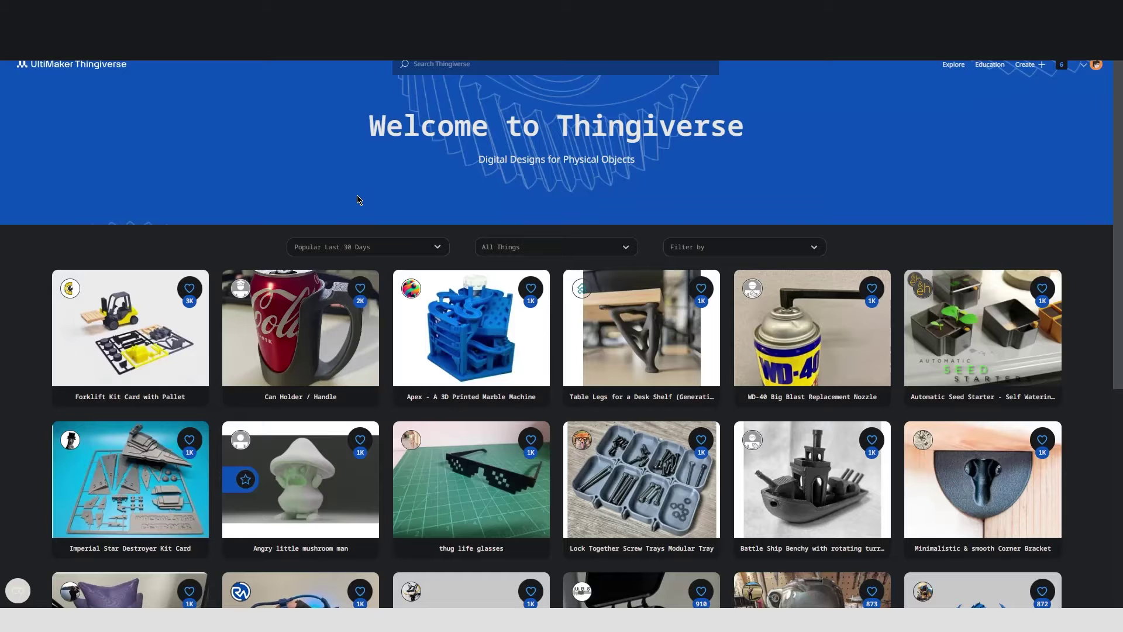
{"action": "left_click", "coordinate": [466, 339]}
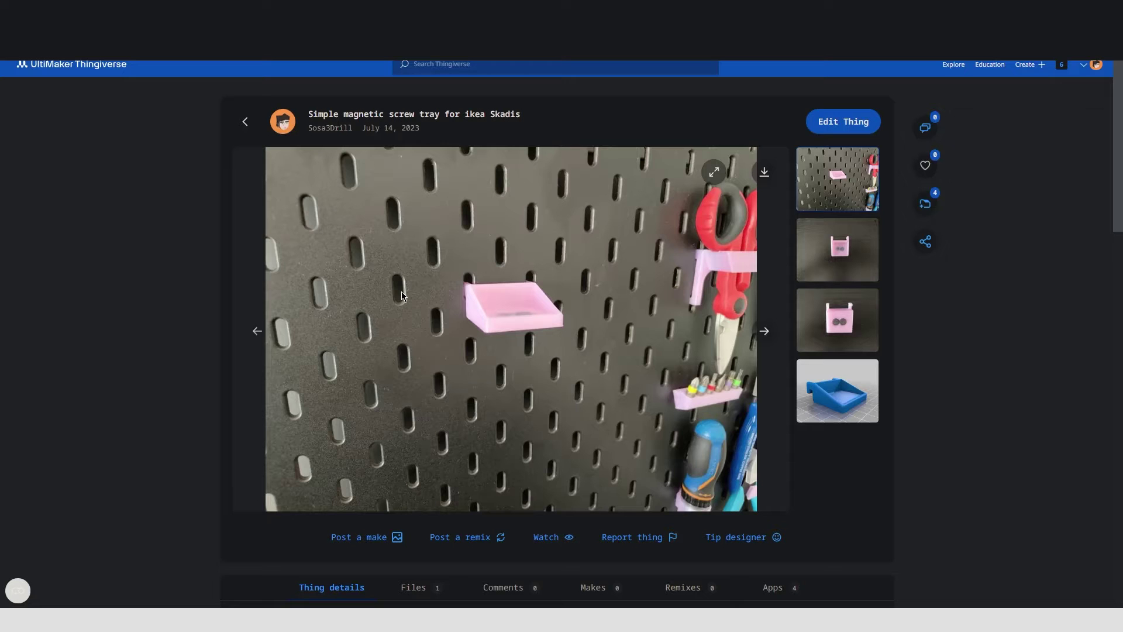
{"action": "scroll", "coordinate": [403, 296], "scroll_direction": "down", "scroll_amount": 5}
{"action": "scroll", "coordinate": [409, 301], "scroll_direction": "up", "scroll_amount": 2}
{"action": "scroll", "coordinate": [409, 301], "scroll_direction": "down", "scroll_amount": 3}
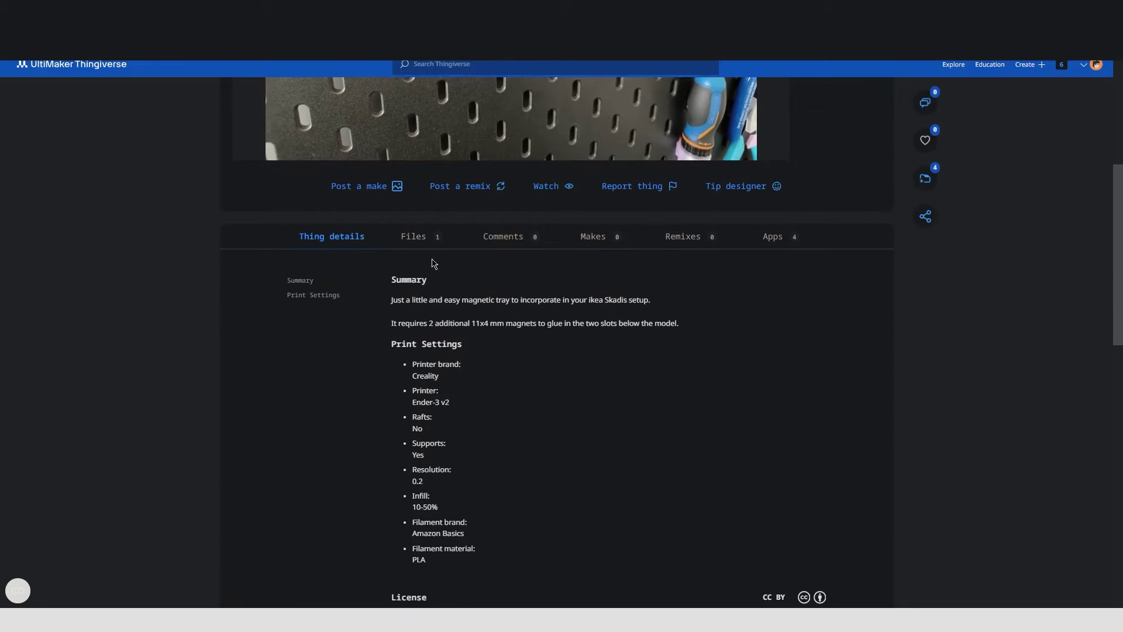
Download Magnetic_tray.stl from the Files tab and open it from the download popup.
{"action": "left_click", "coordinate": [436, 247]}
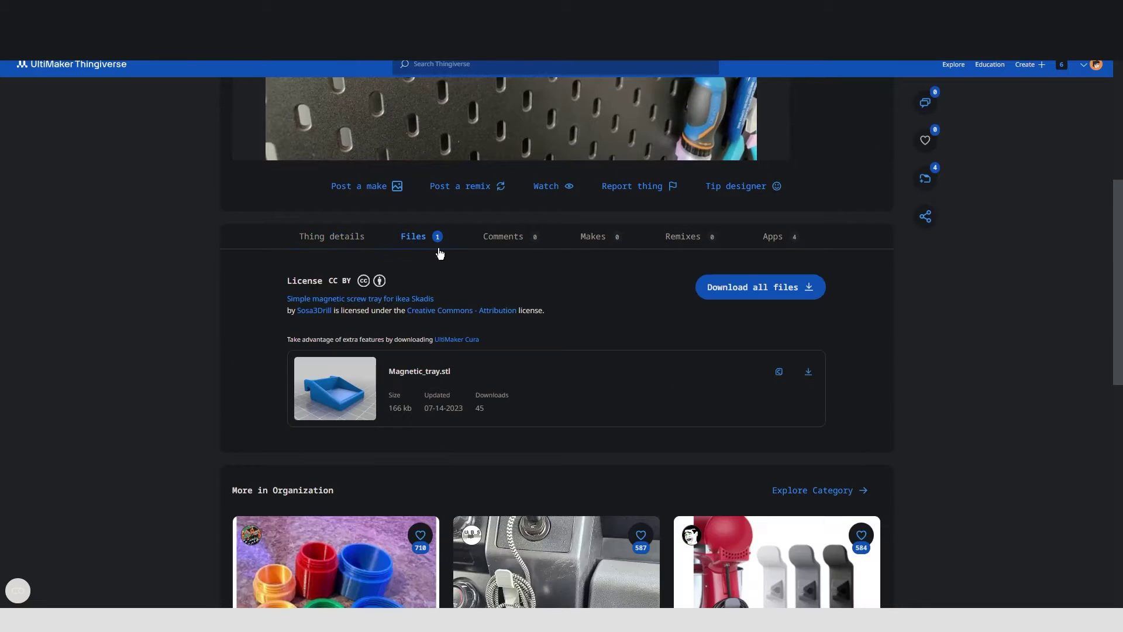
{"action": "left_click", "coordinate": [807, 372]}
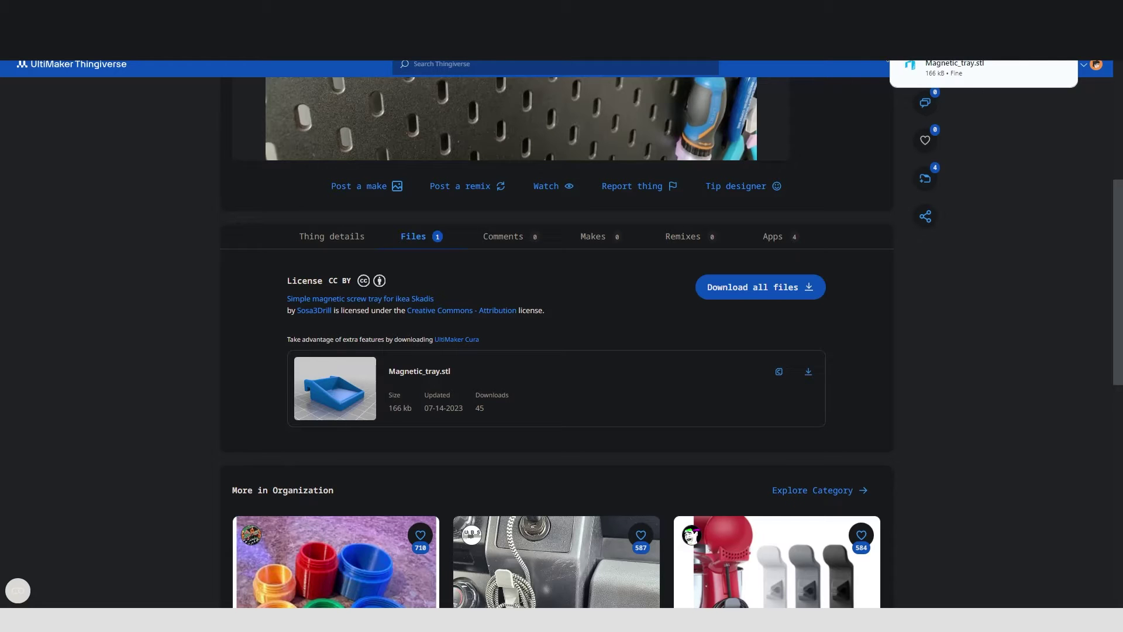
{"action": "left_click", "coordinate": [983, 68]}
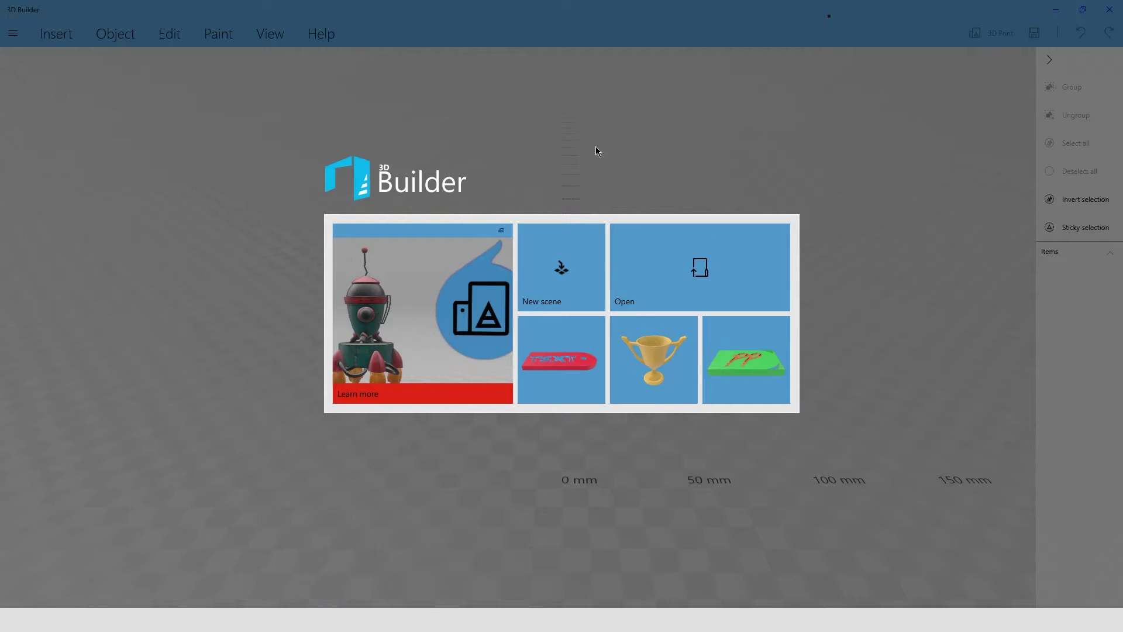
Start a new scene and load Magnetic_tray via Insert > Add > Load object.
{"action": "left_click", "coordinate": [551, 263]}
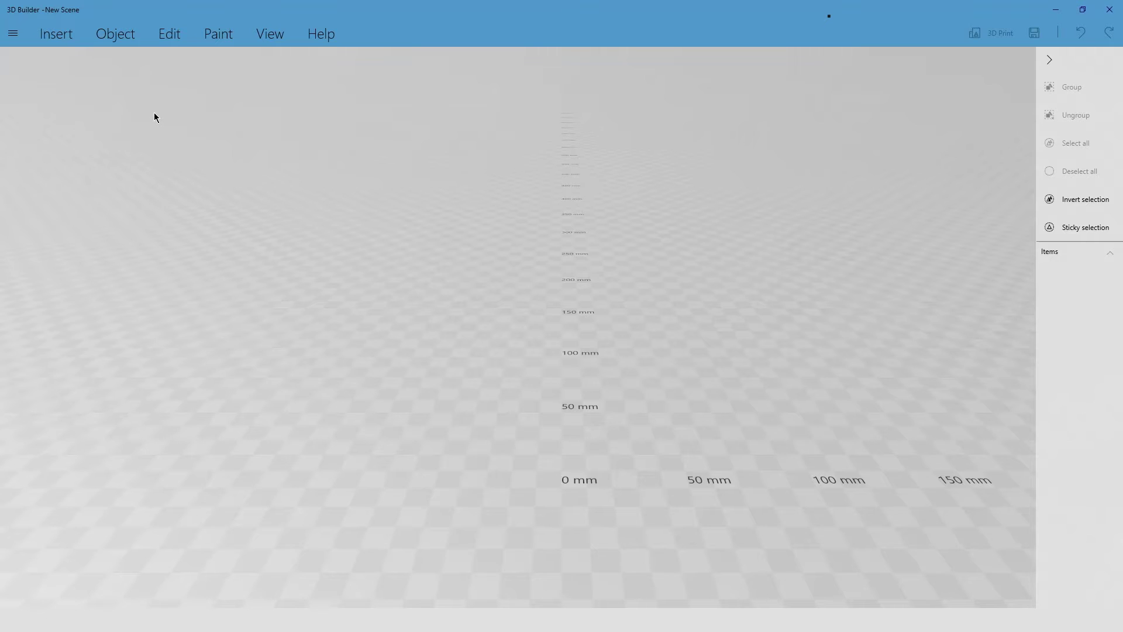
{"action": "left_click", "coordinate": [69, 36]}
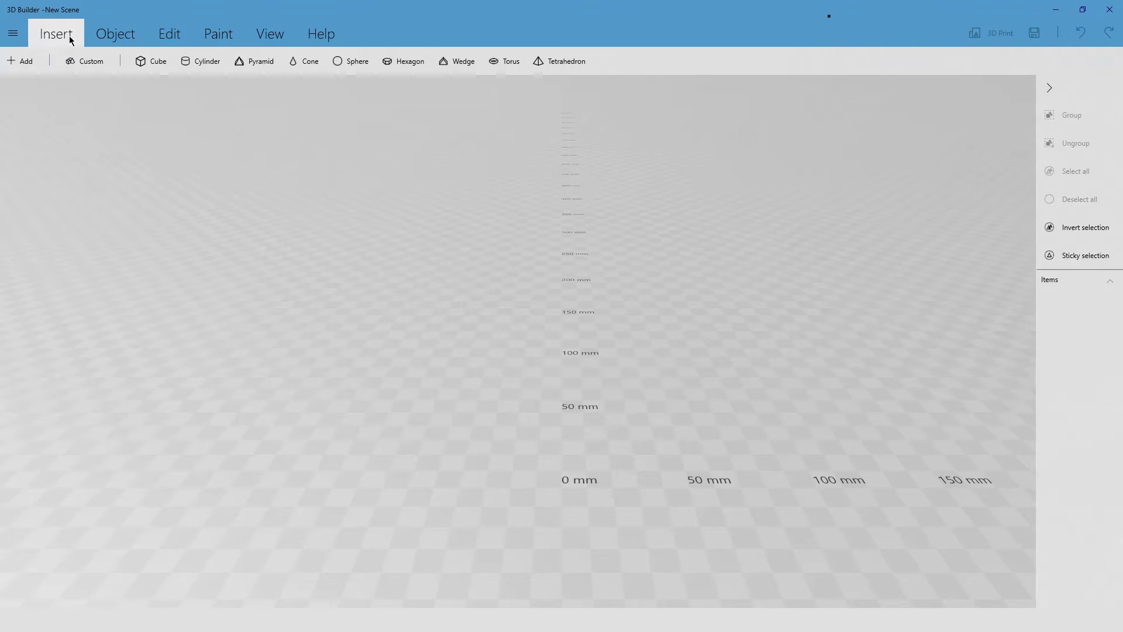
{"action": "left_click", "coordinate": [30, 64]}
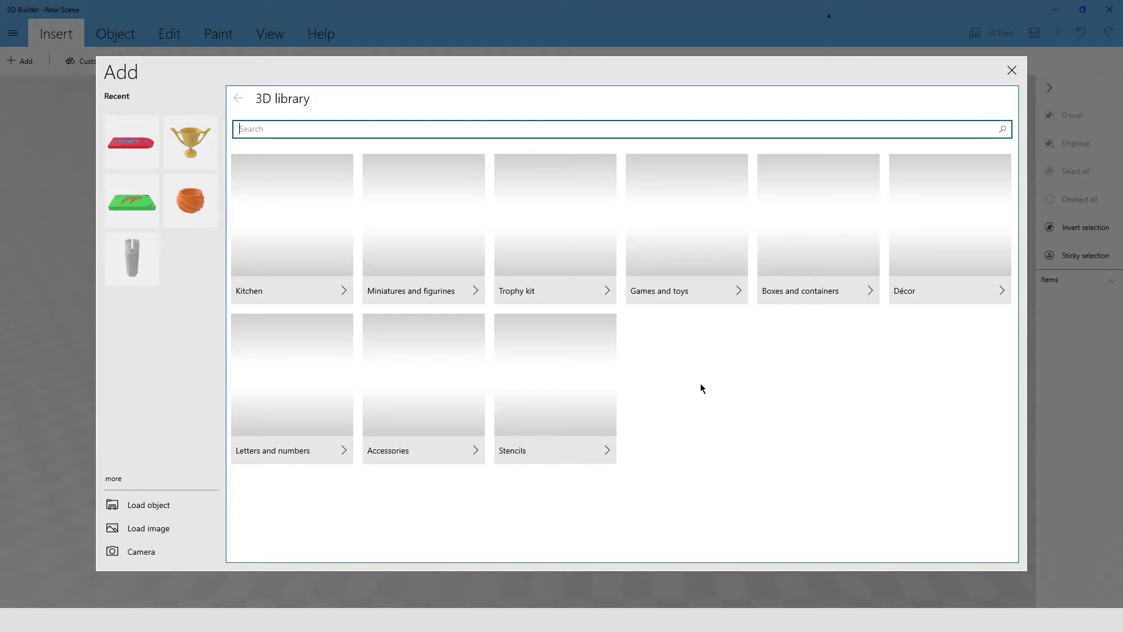
{"action": "left_click", "coordinate": [164, 507]}
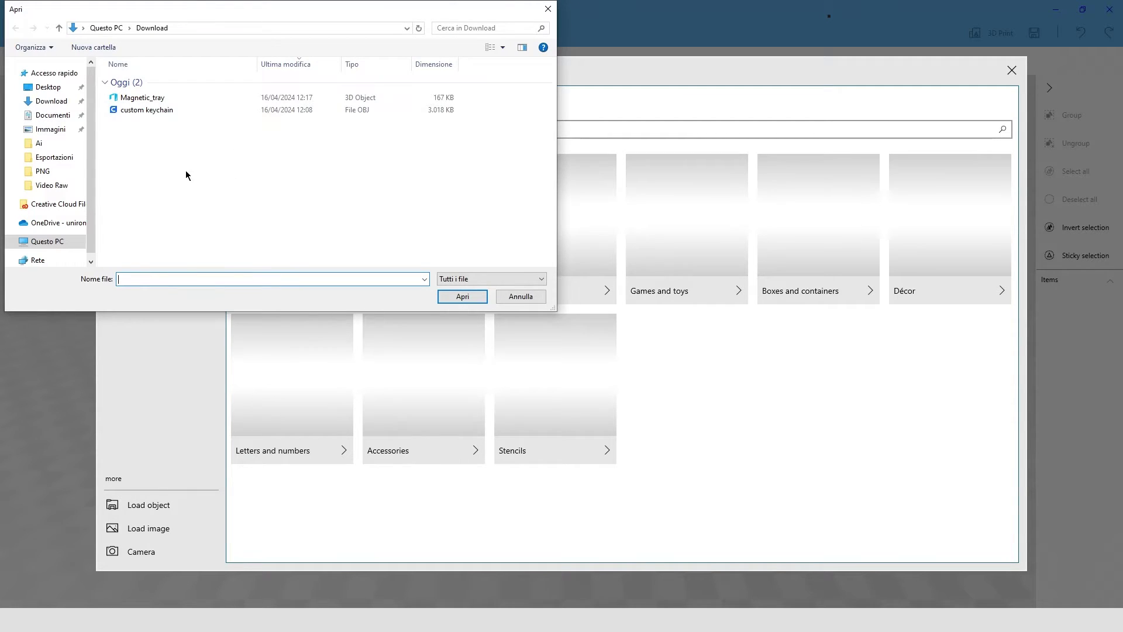
{"action": "left_click", "coordinate": [204, 100]}
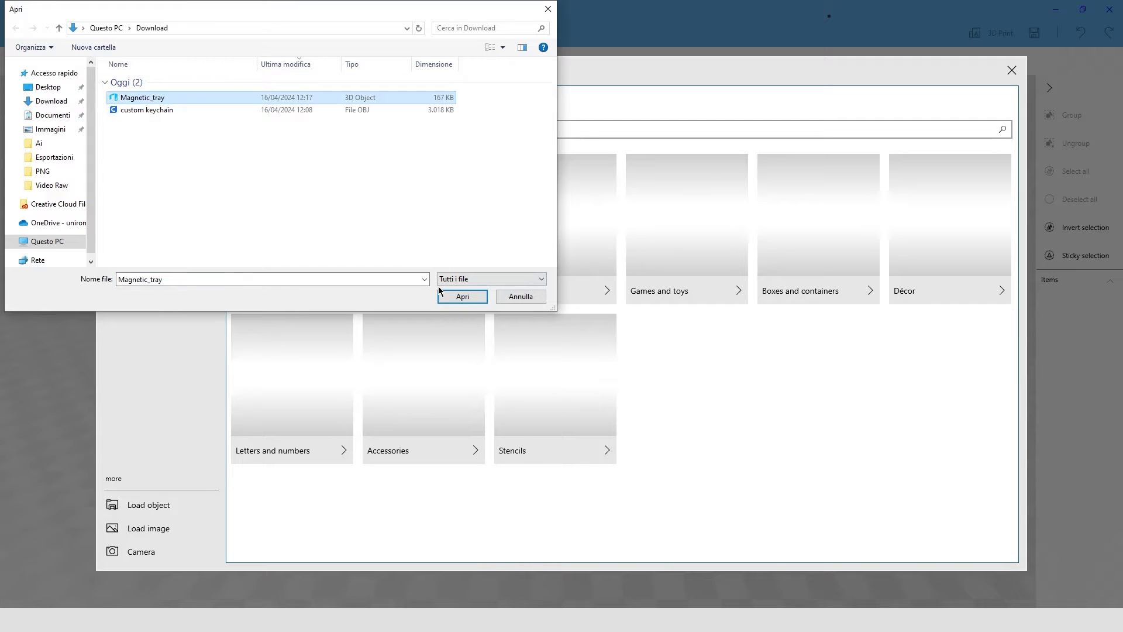
{"action": "left_click", "coordinate": [461, 297]}
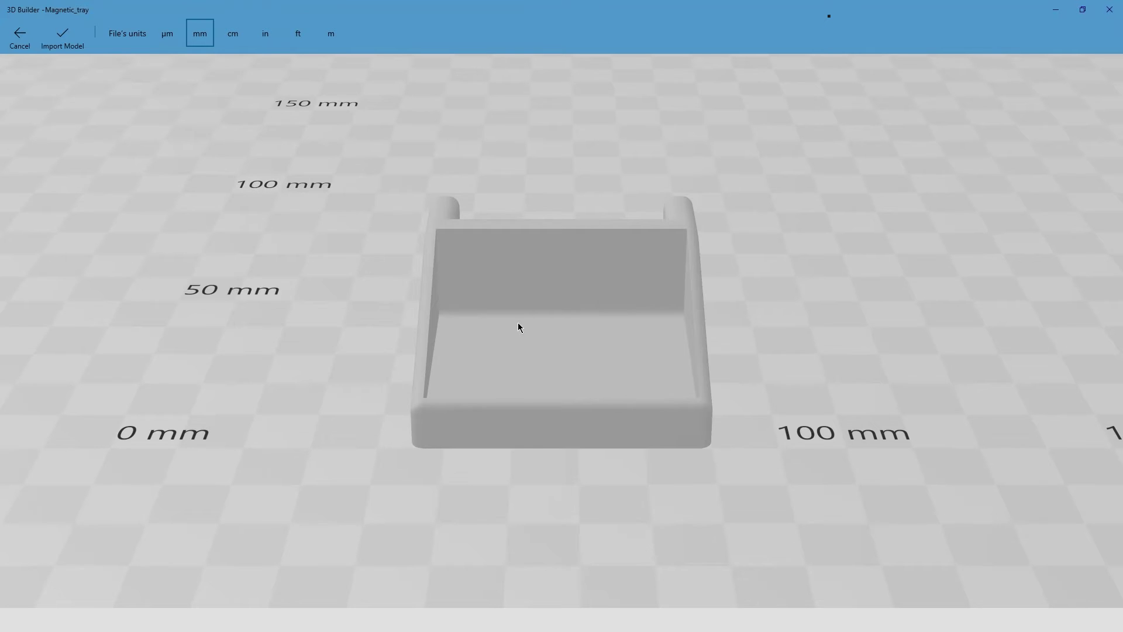
Orbit the import preview and set the tray's file units before importing.
{"action": "left_click_drag", "start_coordinate": [857, 443], "coordinate": [786, 439]}
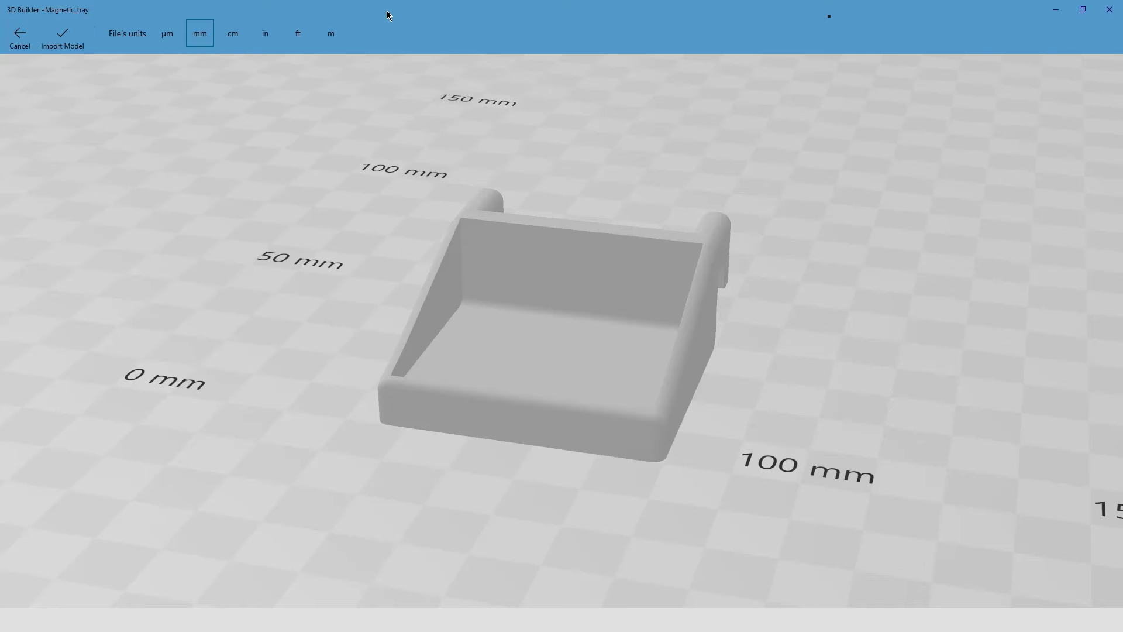
{"action": "left_click", "coordinate": [227, 36]}
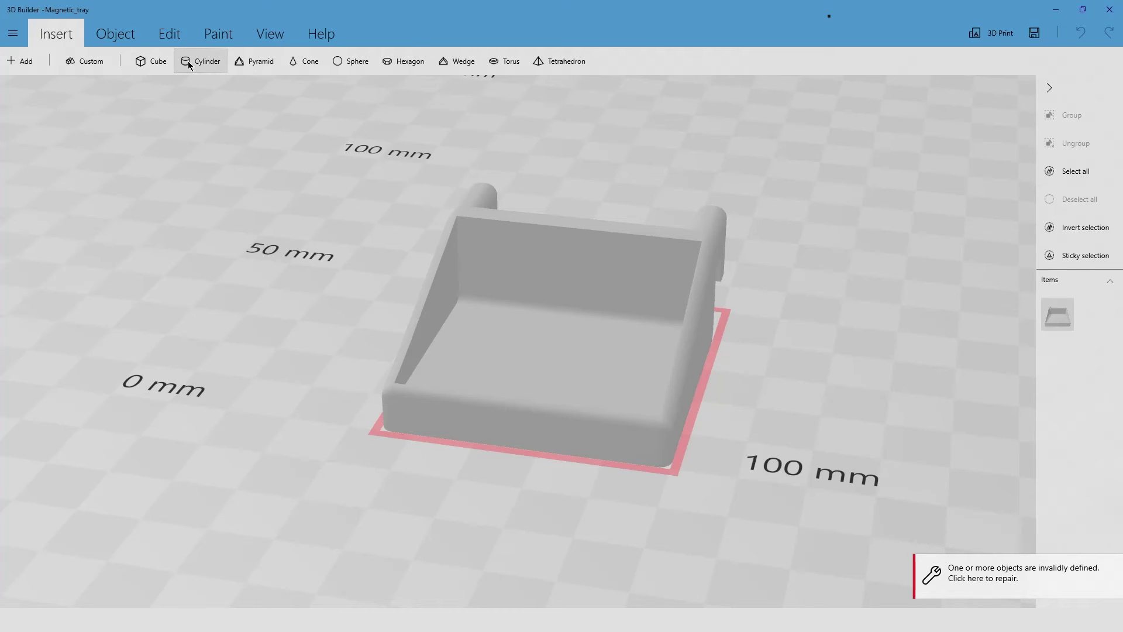
Add a cylinder over the tray and resize it to 5 mm.
{"action": "left_click_drag", "start_coordinate": [188, 61], "coordinate": [569, 257]}
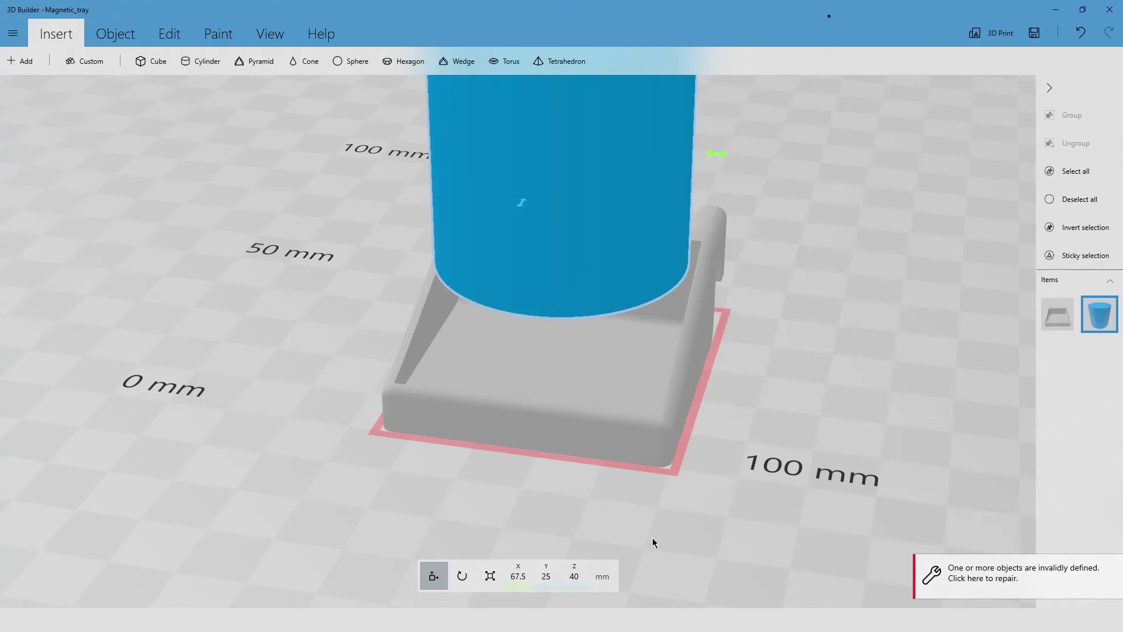
{"action": "right_click_drag", "start_coordinate": [654, 539], "coordinate": [514, 554]}
{"action": "left_click", "coordinate": [546, 576]}
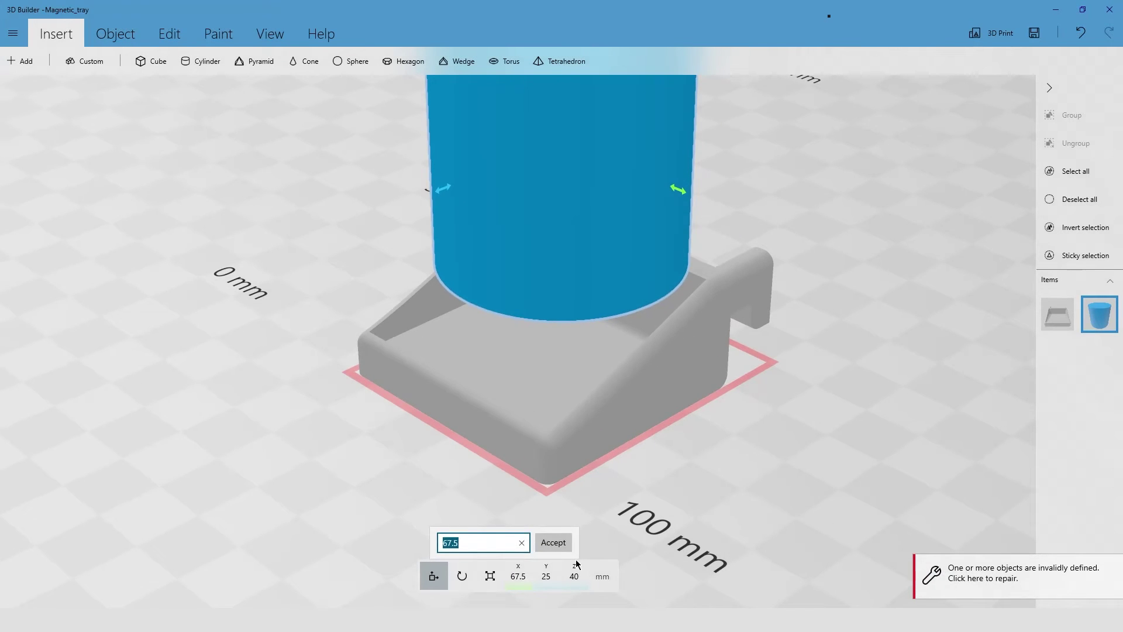
{"action": "left_click", "coordinate": [490, 575]}
{"action": "left_click", "coordinate": [490, 576]}
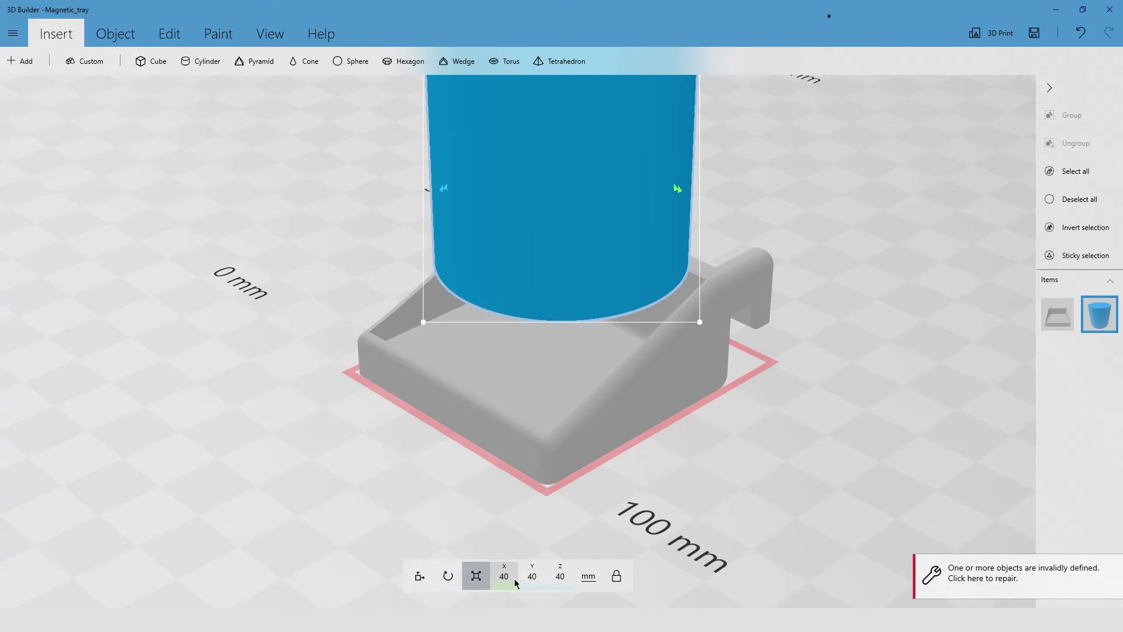
{"action": "left_click", "coordinate": [510, 581]}
{"action": "type", "text": "5"}
{"action": "key", "text": "Return"}
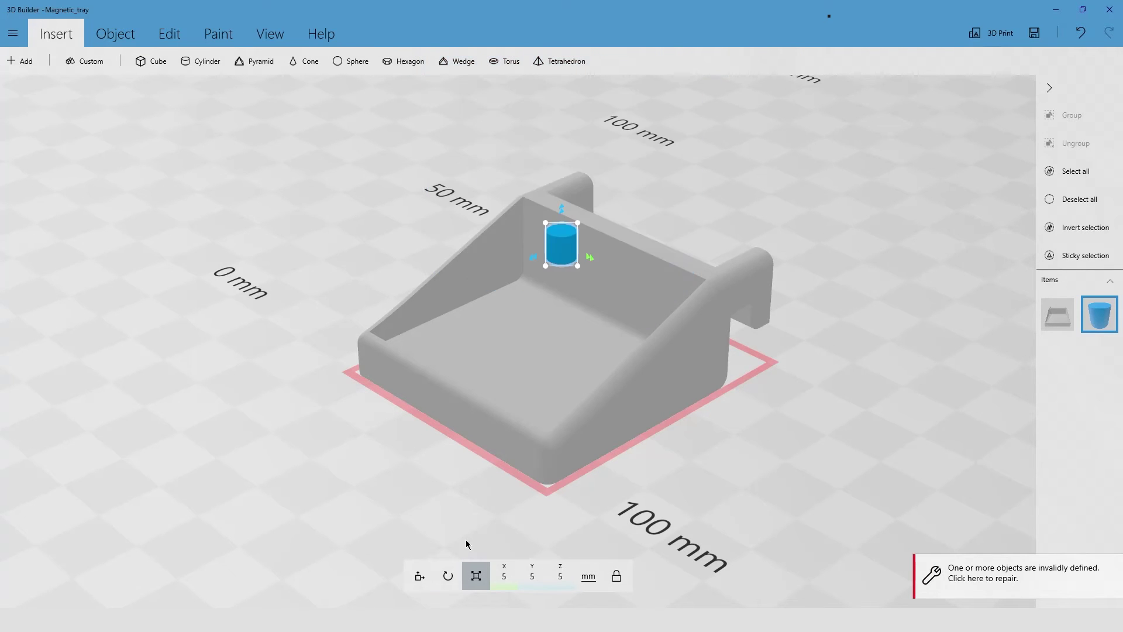
Rotate the cylinder onto its side with a 90° roll.
{"action": "left_click", "coordinate": [448, 577]}
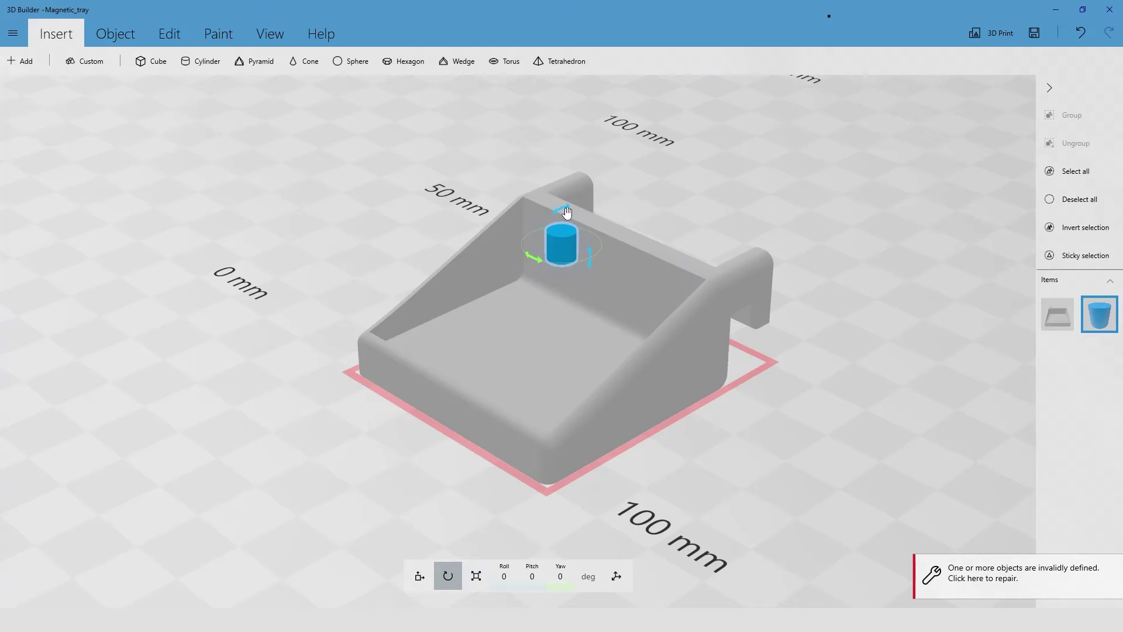
{"action": "left_click_drag", "start_coordinate": [567, 213], "coordinate": [518, 253]}
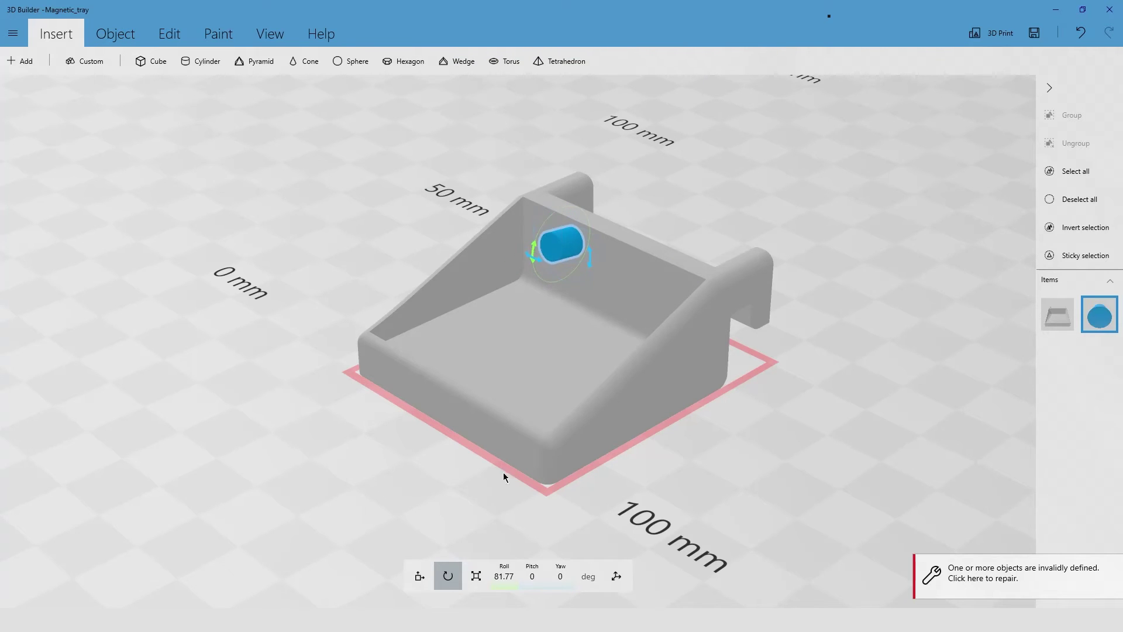
{"action": "left_click", "coordinate": [504, 576]}
{"action": "left_click_drag", "start_coordinate": [459, 542], "coordinate": [395, 552]}
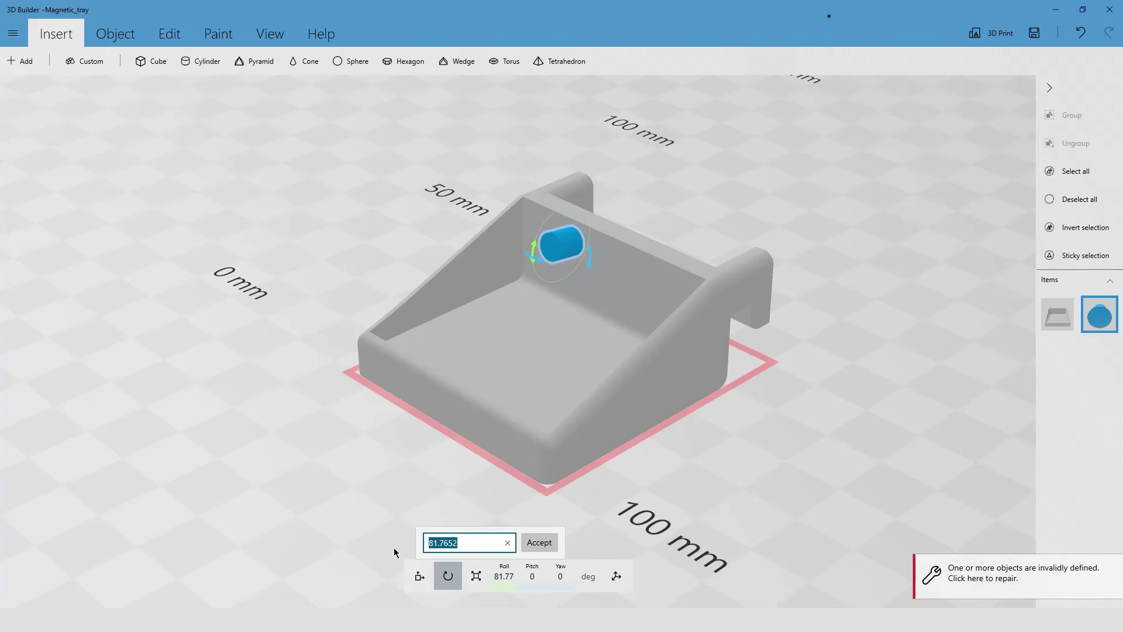
{"action": "type", "text": "90"}
{"action": "key", "text": "Return"}
Move the cylinder into the back wall at about X 66.49, Y 37.79, Z 12.5.
{"action": "left_click", "coordinate": [434, 578]}
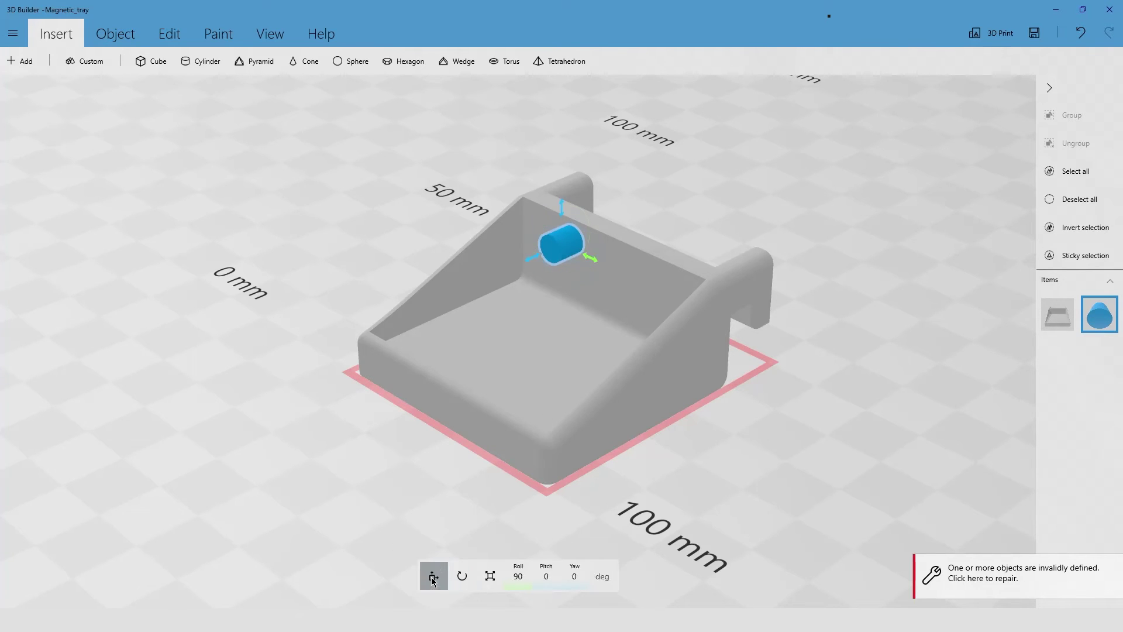
{"action": "left_click_drag", "start_coordinate": [591, 258], "coordinate": [621, 273]}
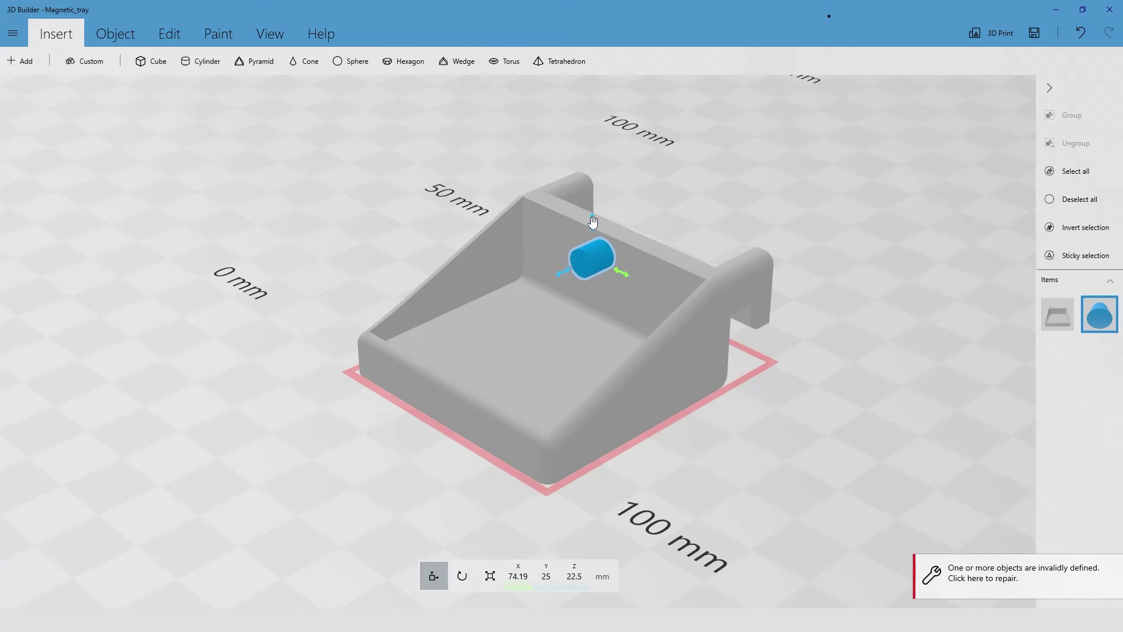
{"action": "left_click_drag", "start_coordinate": [592, 222], "coordinate": [591, 244]}
{"action": "right_click_drag", "start_coordinate": [732, 328], "coordinate": [368, 282]}
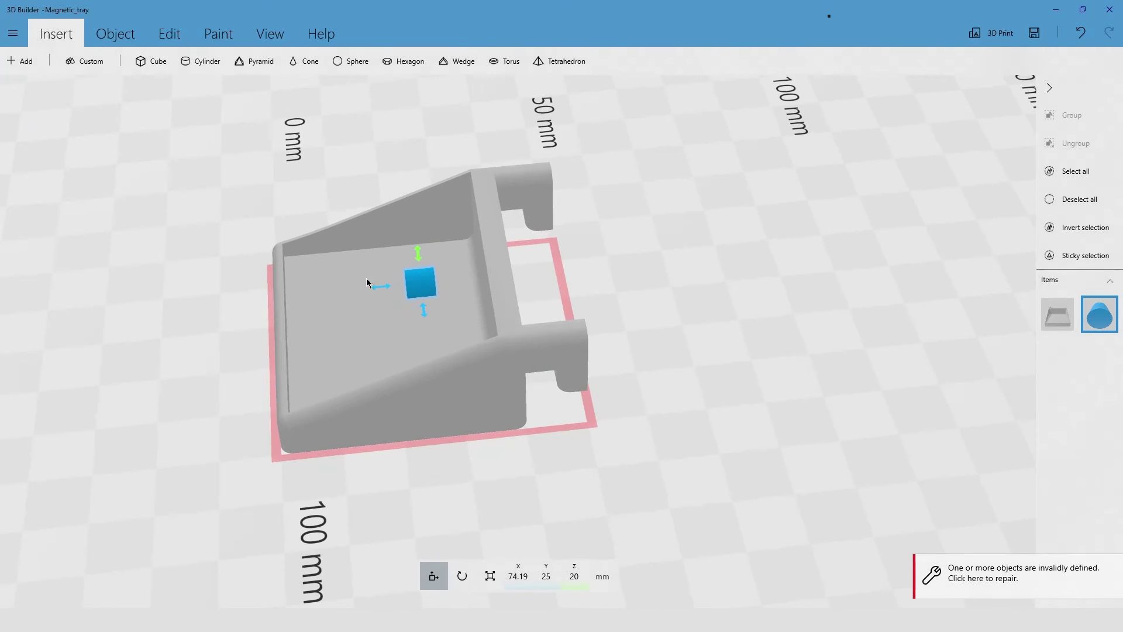
{"action": "left_click_drag", "start_coordinate": [382, 287], "coordinate": [497, 268]}
{"action": "right_click_drag", "start_coordinate": [700, 412], "coordinate": [1008, 370]}
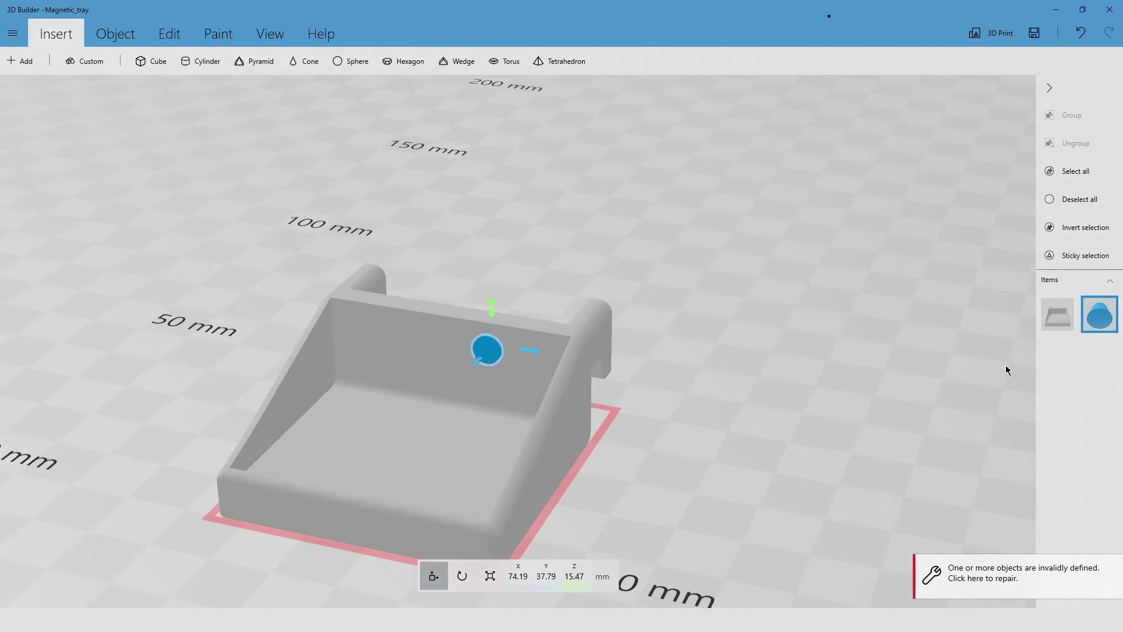
{"action": "left_click_drag", "start_coordinate": [539, 356], "coordinate": [478, 344]}
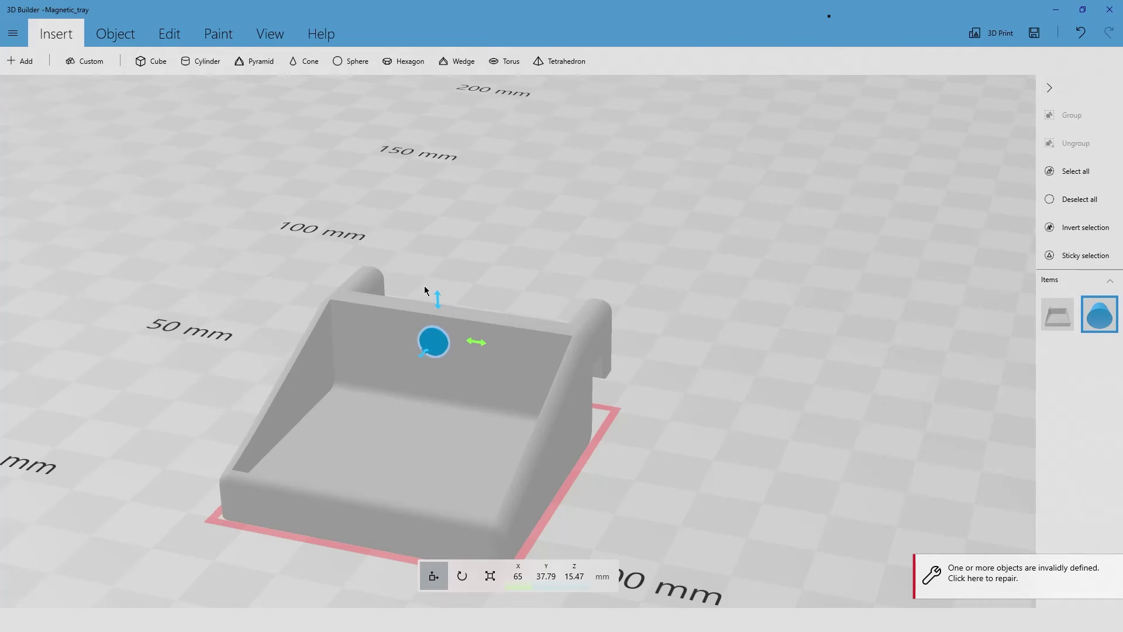
{"action": "left_click_drag", "start_coordinate": [438, 301], "coordinate": [440, 333]}
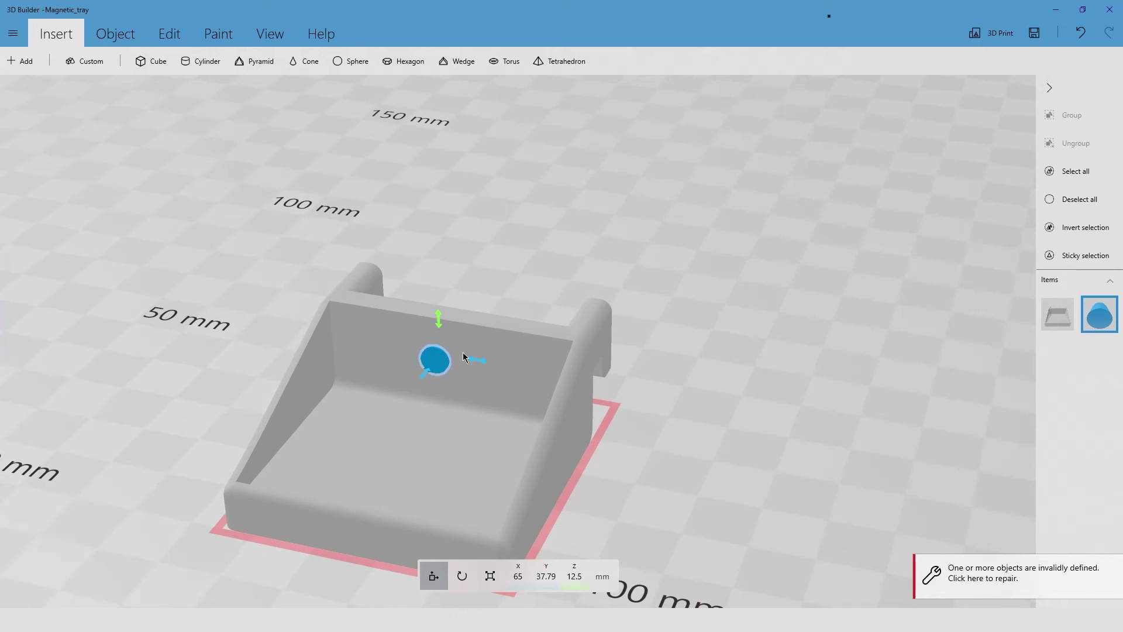
{"action": "left_click_drag", "start_coordinate": [463, 357], "coordinate": [473, 360]}
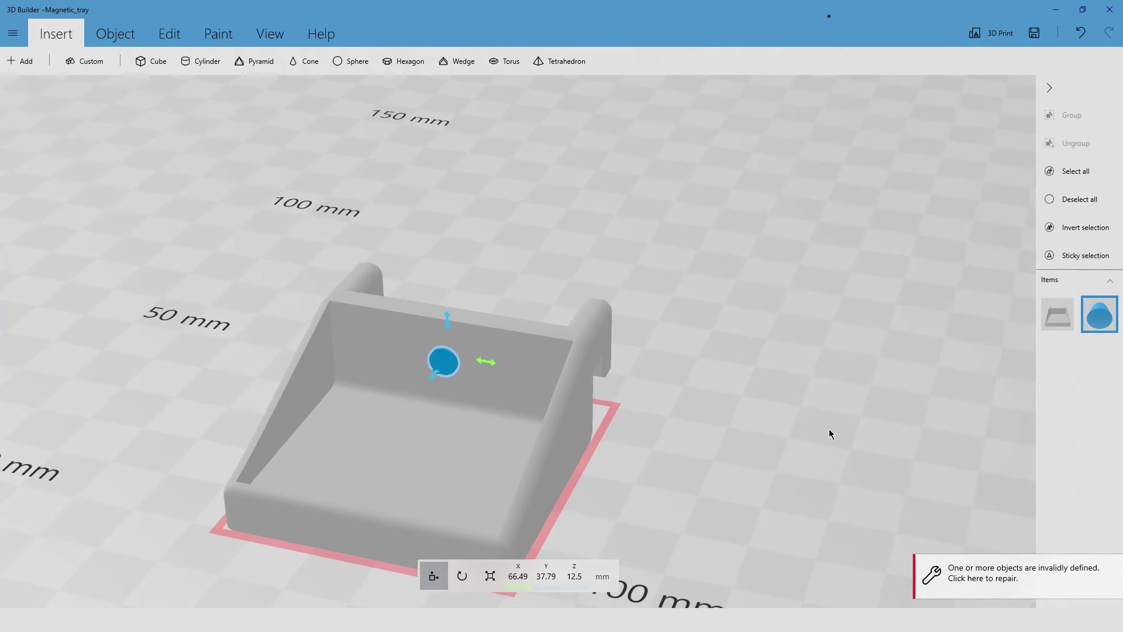
{"action": "right_click_drag", "start_coordinate": [830, 433], "coordinate": [413, 476]}
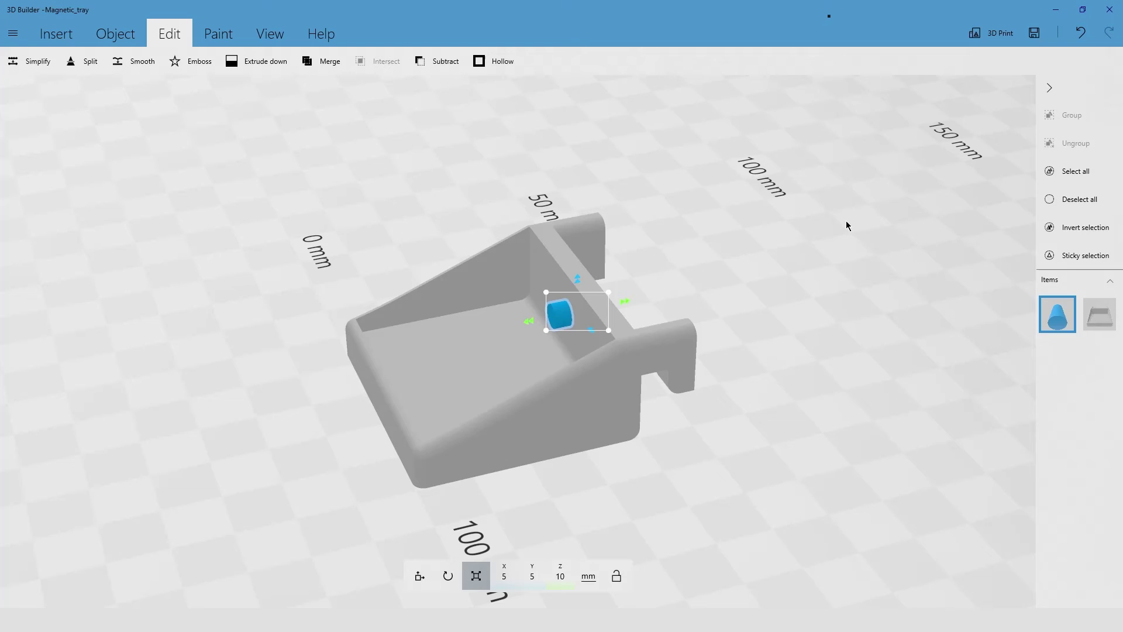
Subtract the cylinder from the tray and inspect the resulting round hole.
{"action": "left_click", "coordinate": [437, 69]}
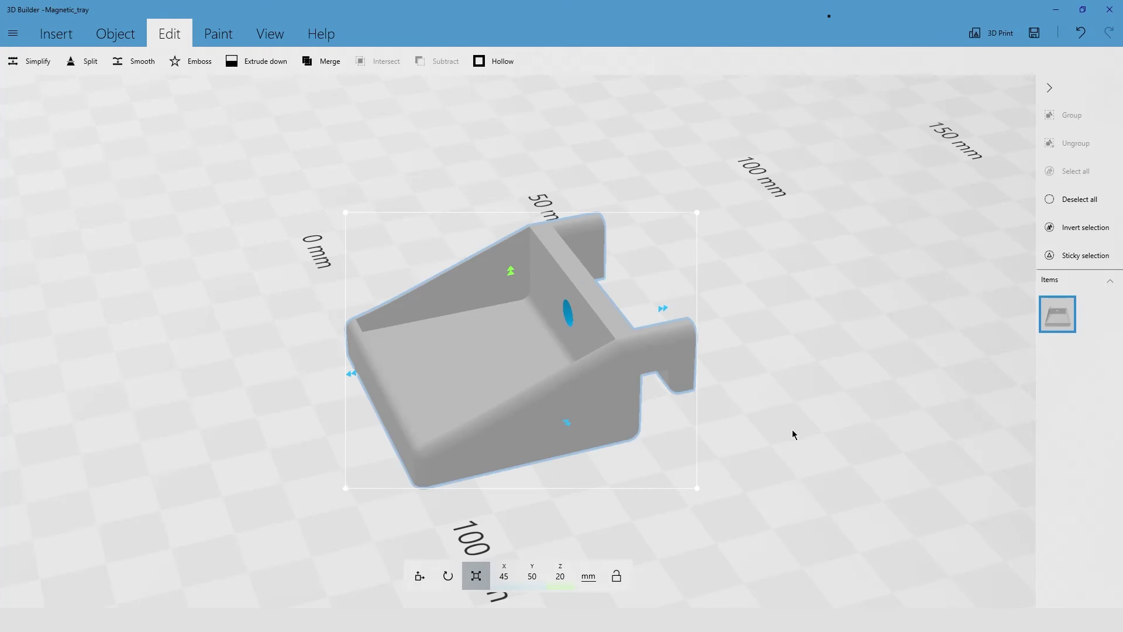
{"action": "right_click_drag", "start_coordinate": [793, 434], "coordinate": [974, 465]}
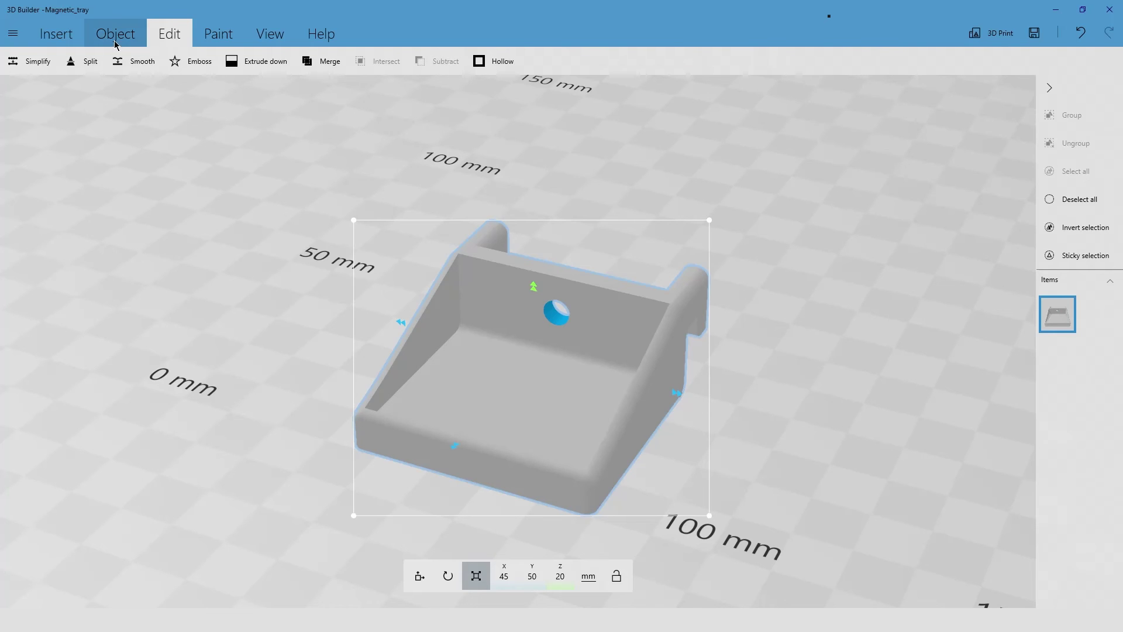
{"action": "left_click", "coordinate": [56, 33]}
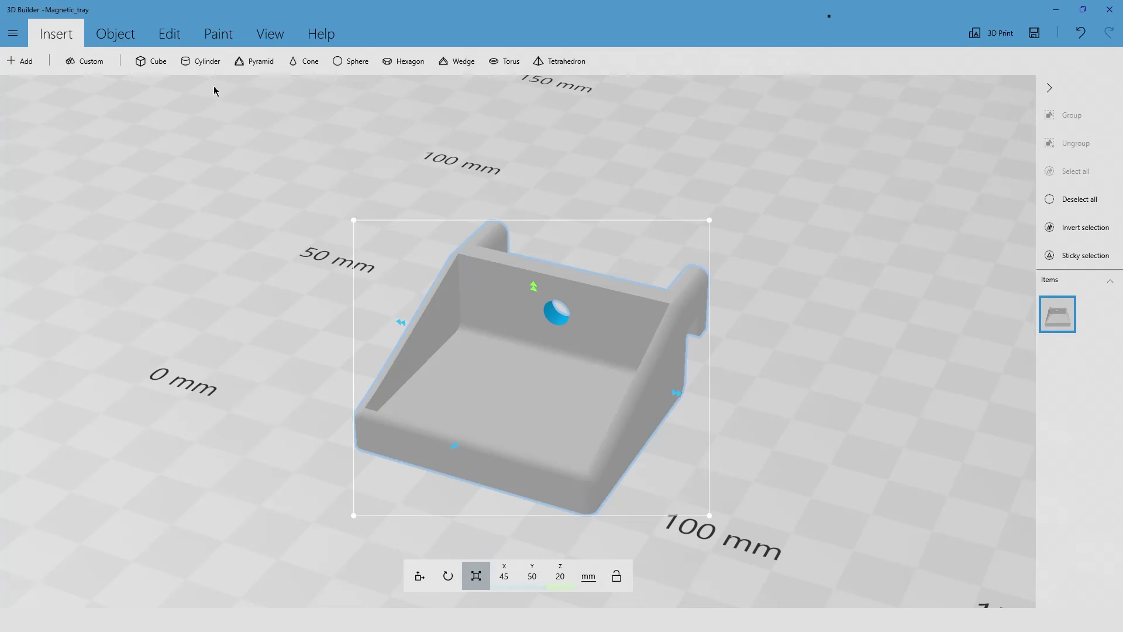
Start an emboss on the tray using the star-burst pattern from Shapes.
{"action": "left_click", "coordinate": [178, 39]}
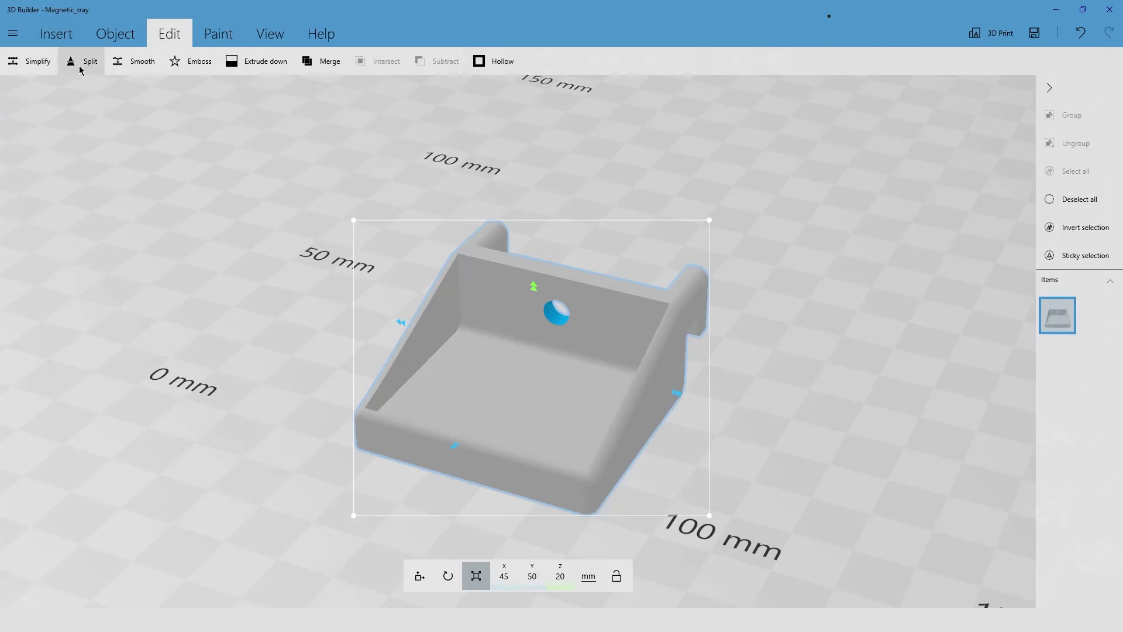
{"action": "left_click", "coordinate": [190, 62]}
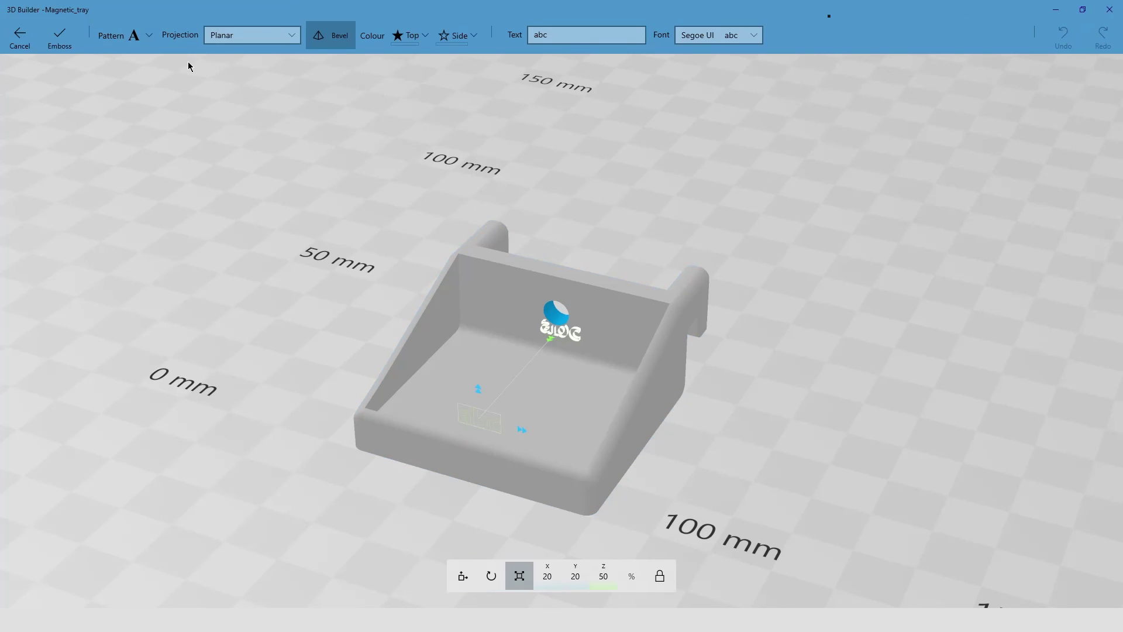
{"action": "left_click", "coordinate": [134, 35]}
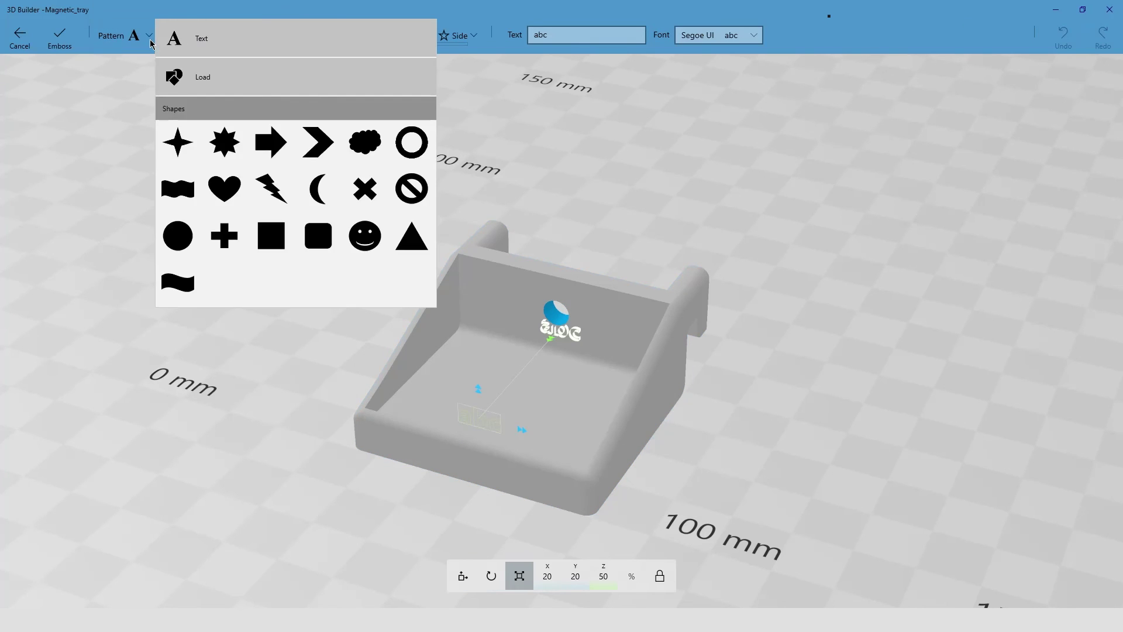
{"action": "left_click", "coordinate": [224, 143]}
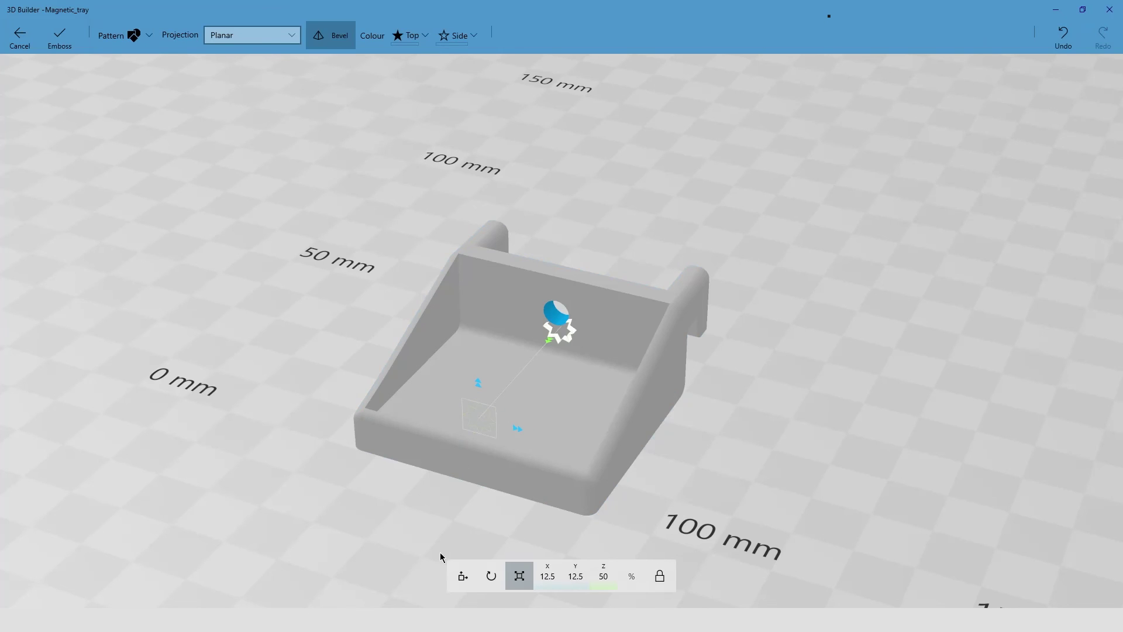
Place the star-burst on the tray floor and scale it to about 48 mm across.
{"action": "left_click", "coordinate": [463, 577]}
{"action": "left_click_drag", "start_coordinate": [560, 331], "coordinate": [516, 407]}
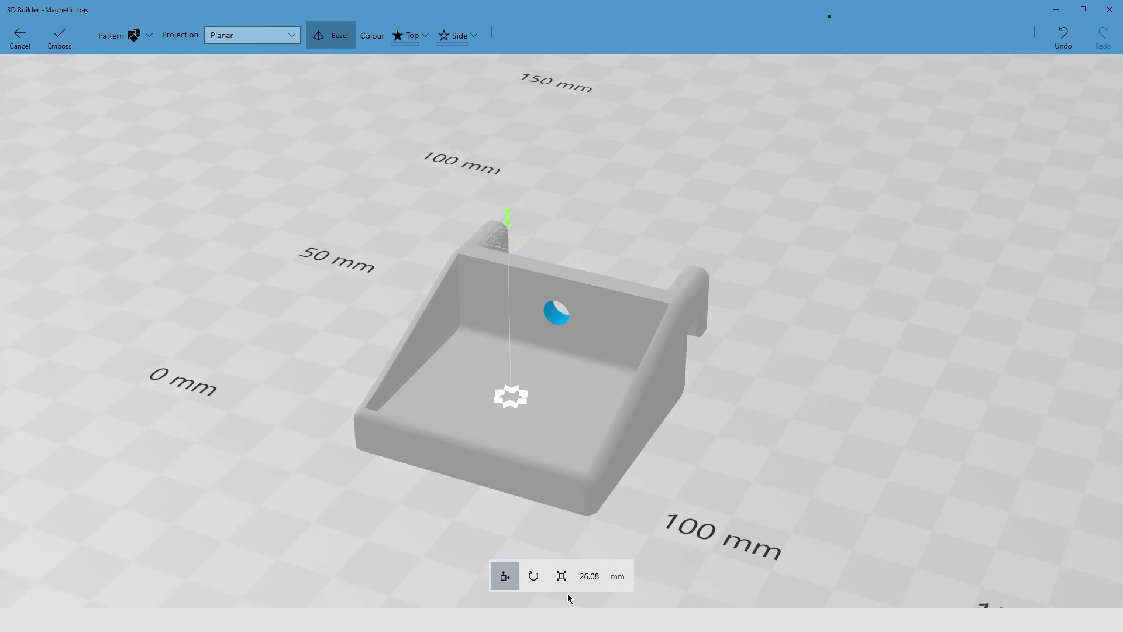
{"action": "left_click", "coordinate": [561, 577]}
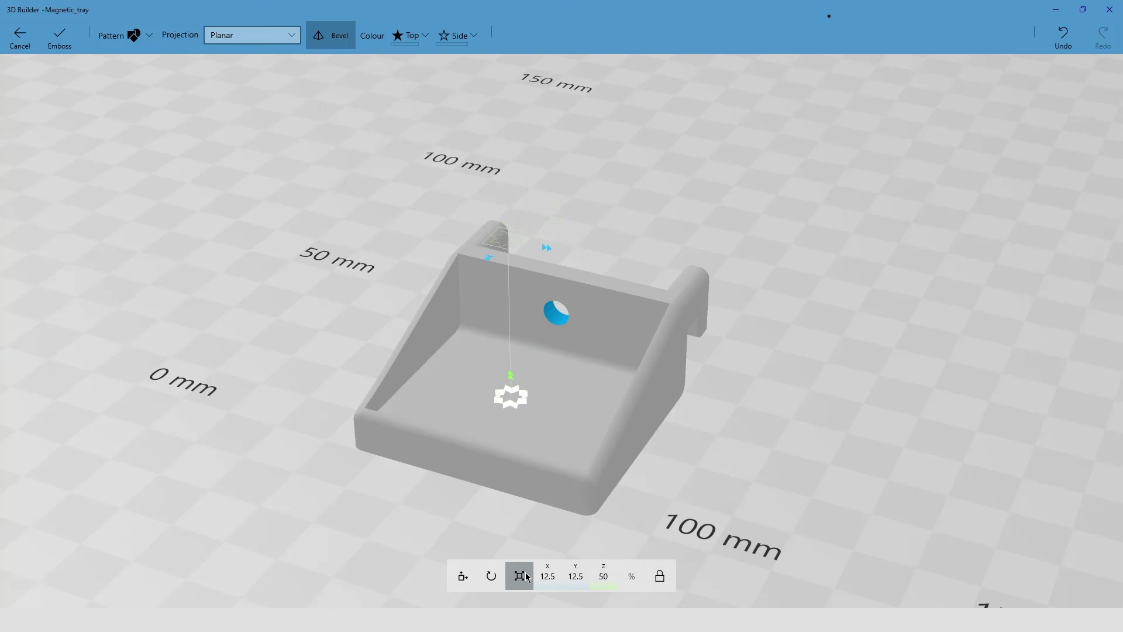
{"action": "right_click_drag", "start_coordinate": [558, 438], "coordinate": [526, 404]}
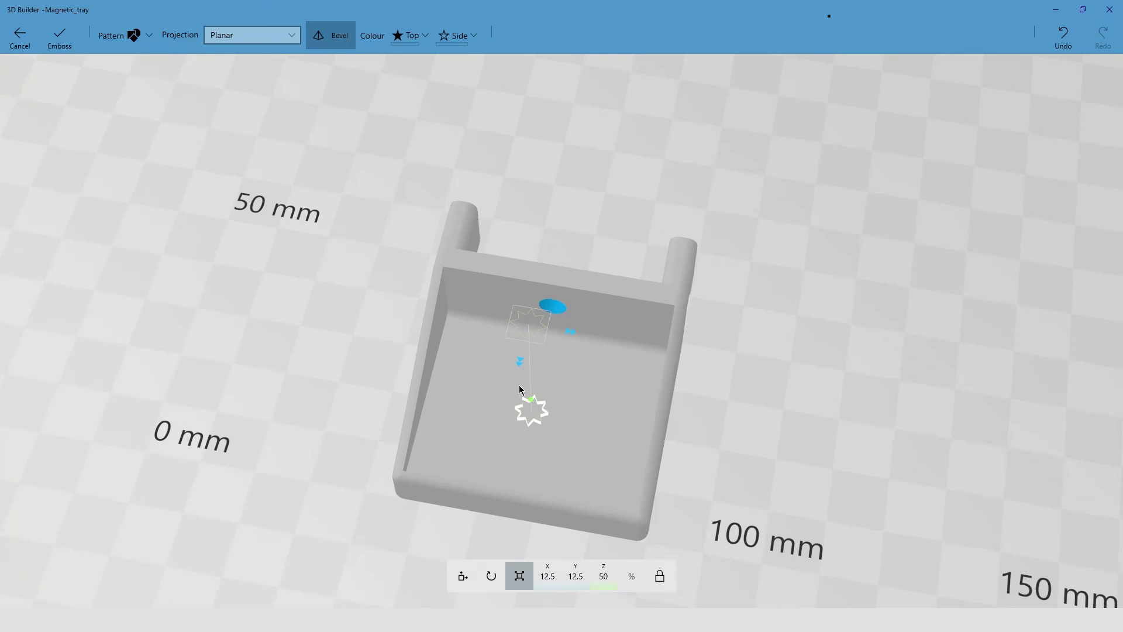
{"action": "left_click_drag", "start_coordinate": [515, 370], "coordinate": [504, 411]}
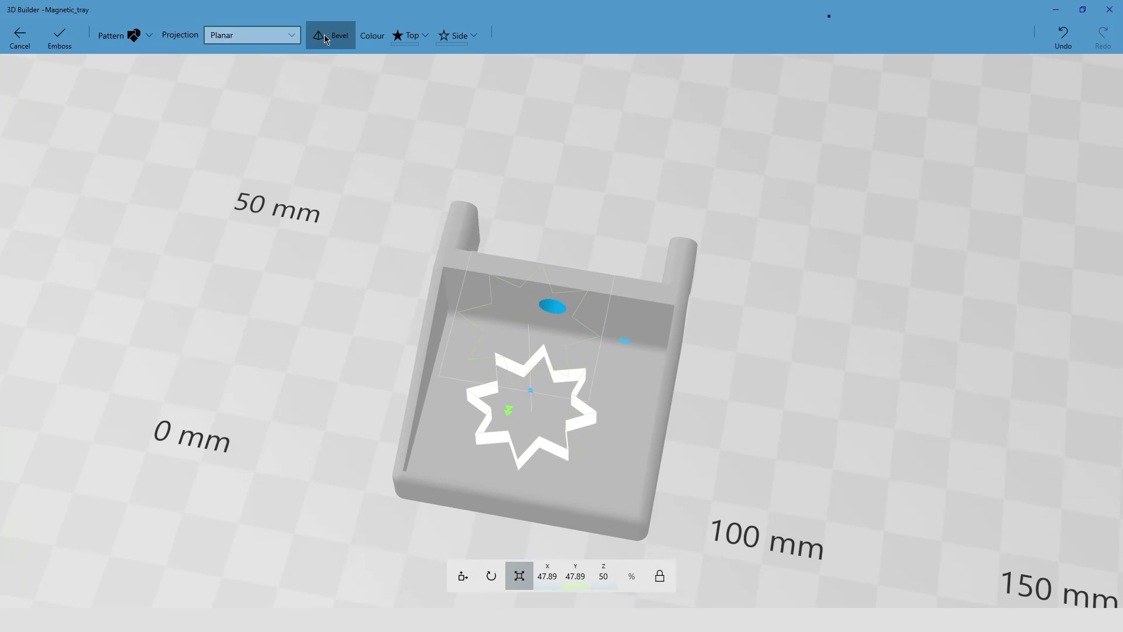
Set the star's top colour to dark red and apply the emboss.
{"action": "left_click", "coordinate": [415, 39]}
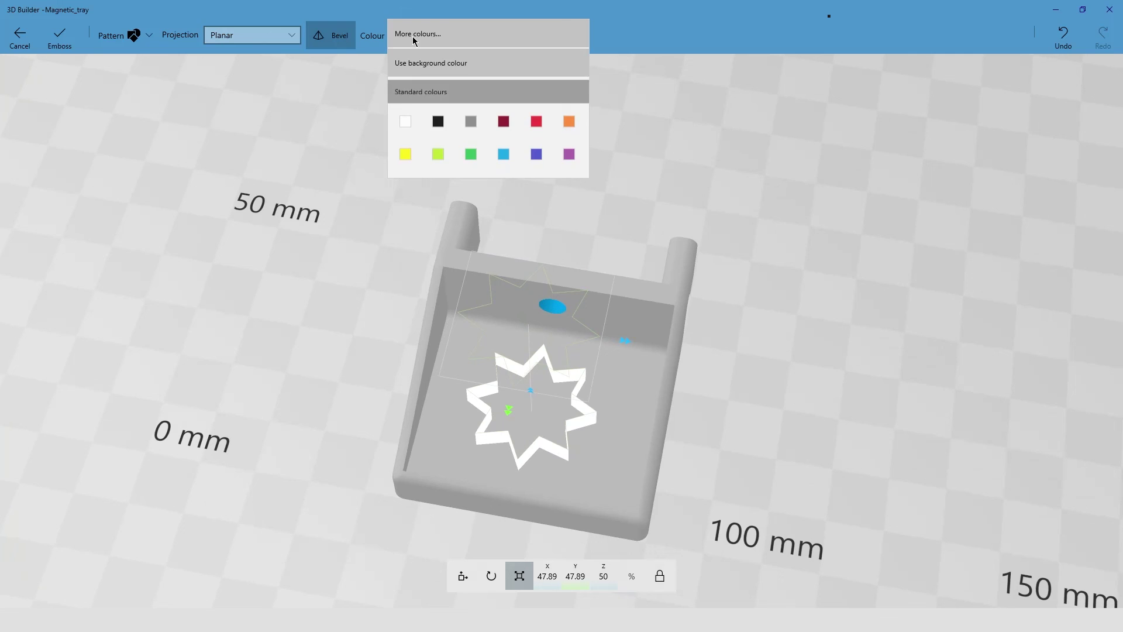
{"action": "left_click", "coordinate": [505, 122]}
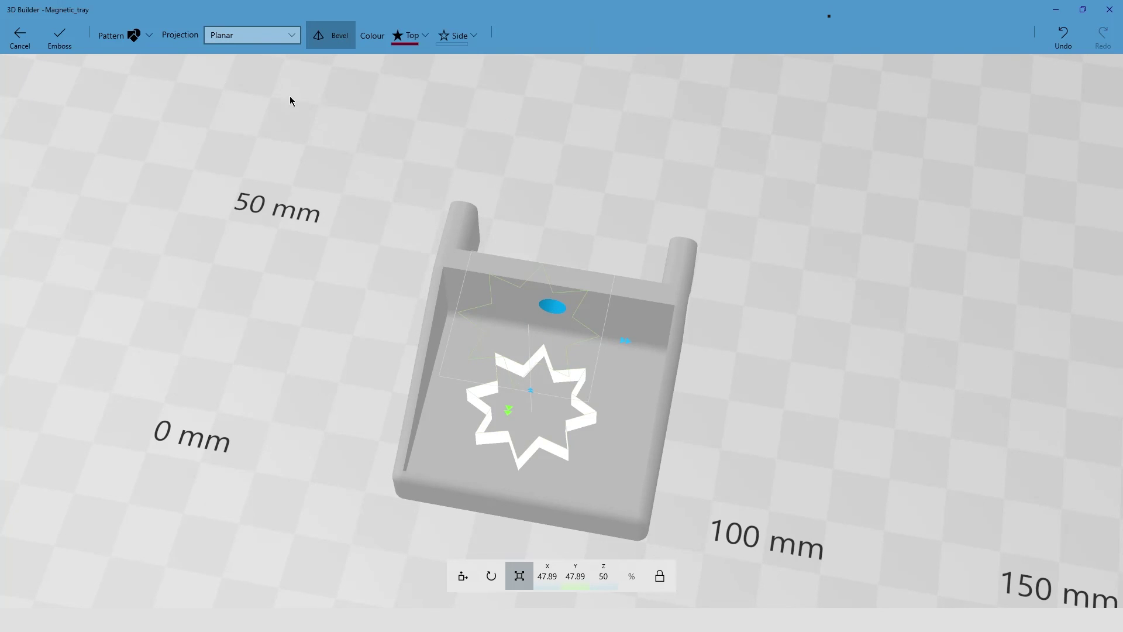
{"action": "left_click", "coordinate": [60, 36]}
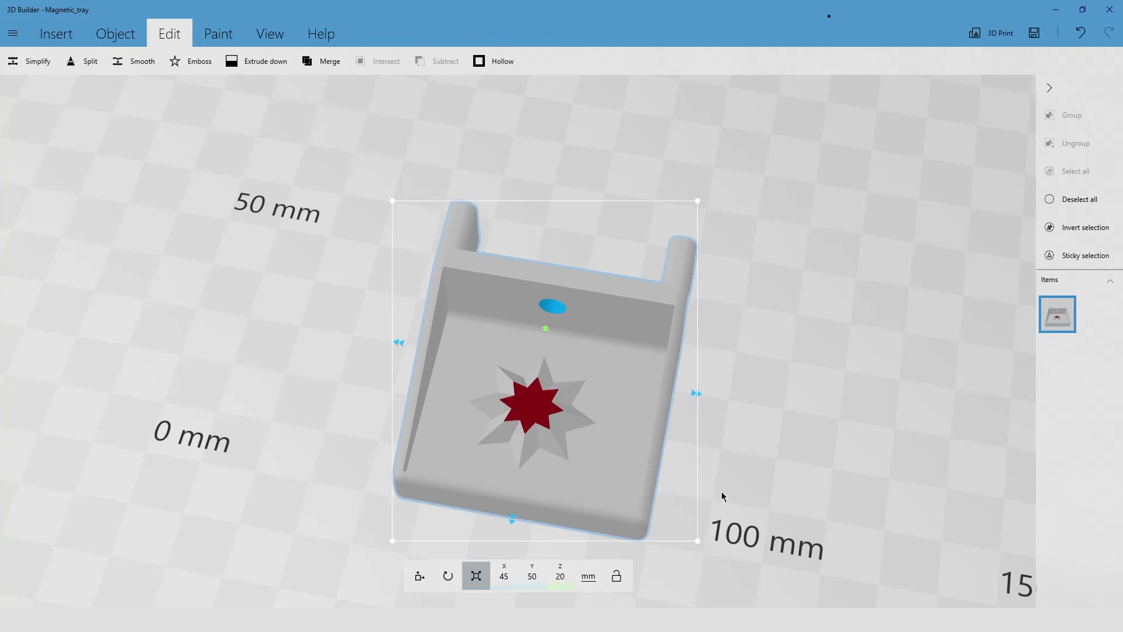
{"action": "key", "text": "ctrl+z"}
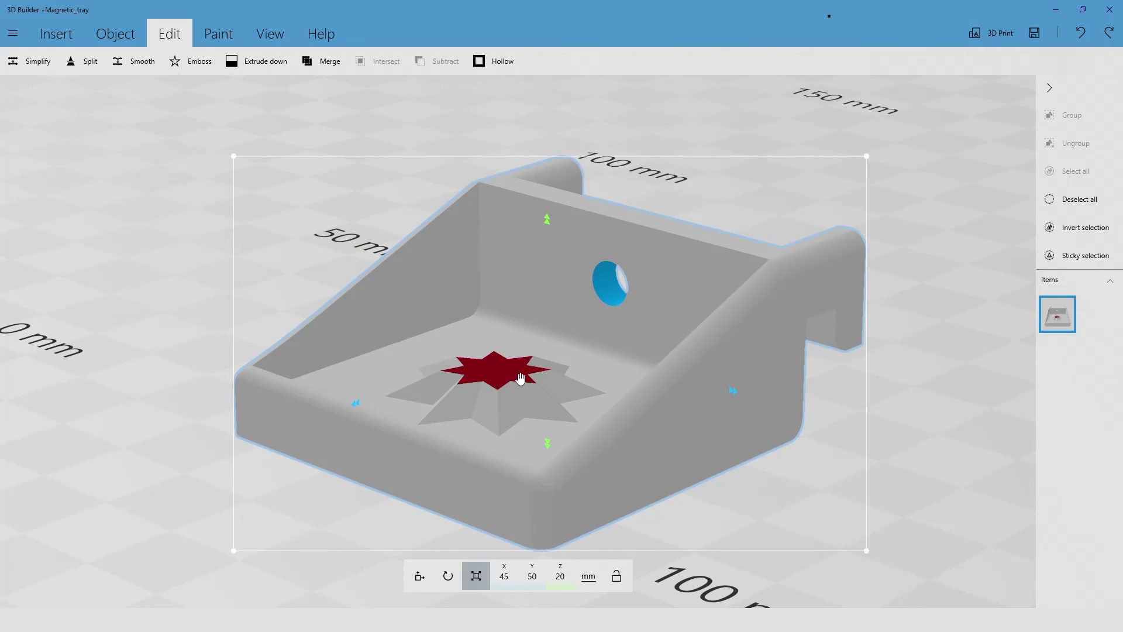
Save the model as a 3MF file named 'tray'.
{"action": "left_click", "coordinate": [13, 33]}
{"action": "left_click", "coordinate": [58, 143]}
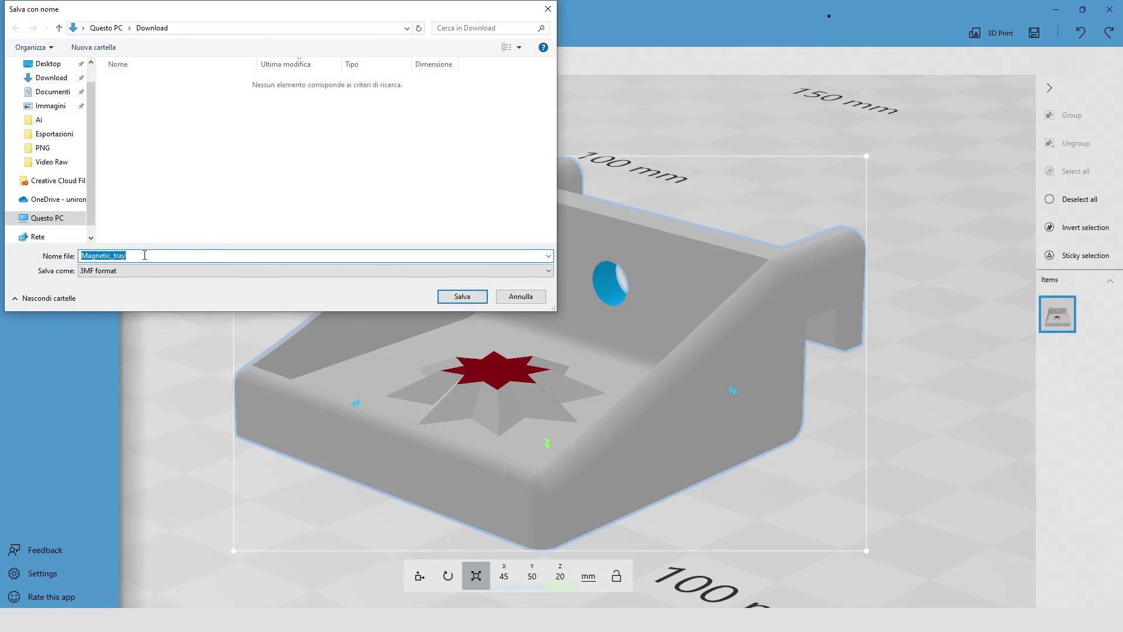
{"action": "type", "text": "tr"}
{"action": "key", "text": "Return"}
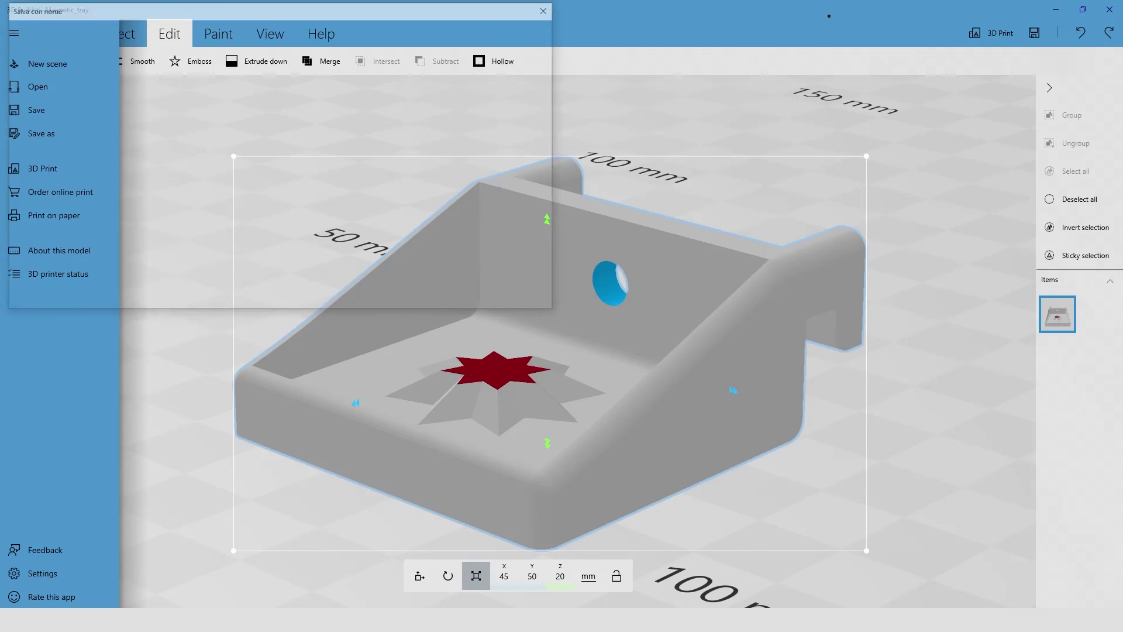